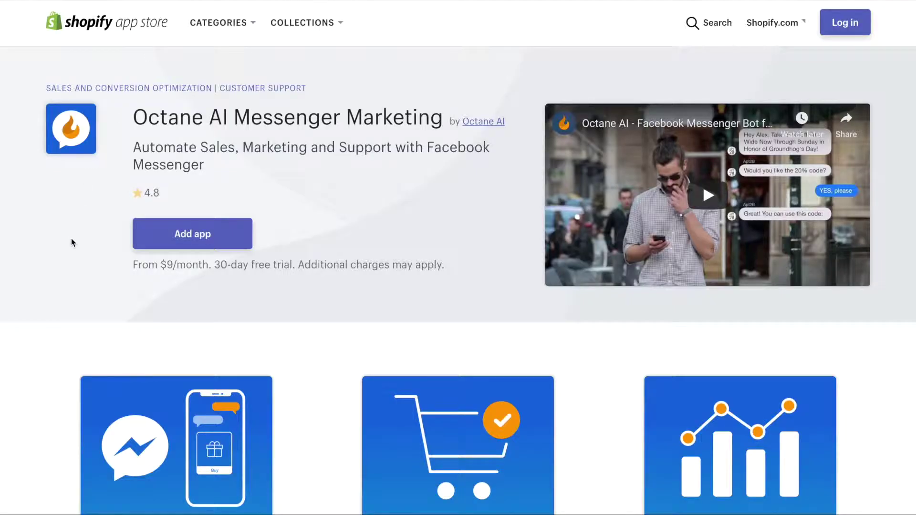
scroll(70, 332, "down", 1)
scroll(70, 333, "up", 1)
scroll(351, 206, "down", 1)
scroll(350, 207, "up", 1)
scroll(342, 226, "down", 1)
scroll(342, 226, "up", 1)
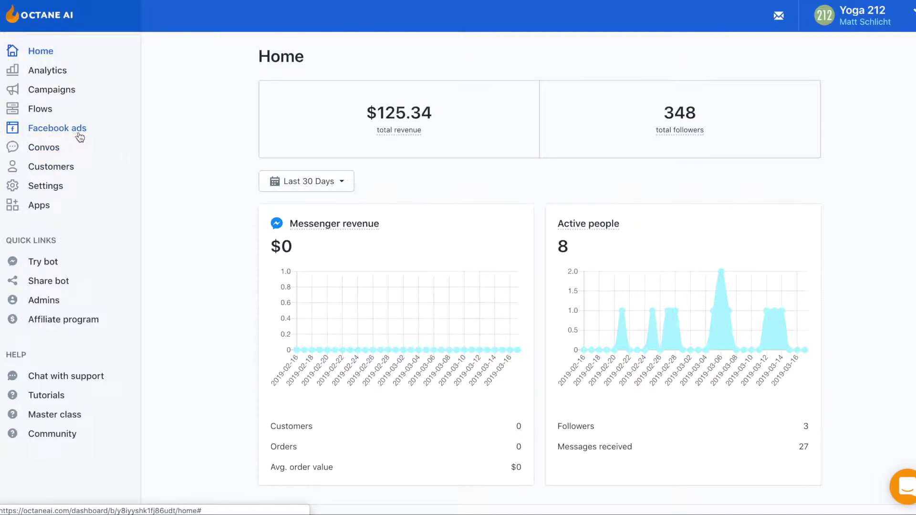
Step: Open the Facebook ads section of the Octane AI dashboard and connect a Facebook ad account
left_click(57, 135)
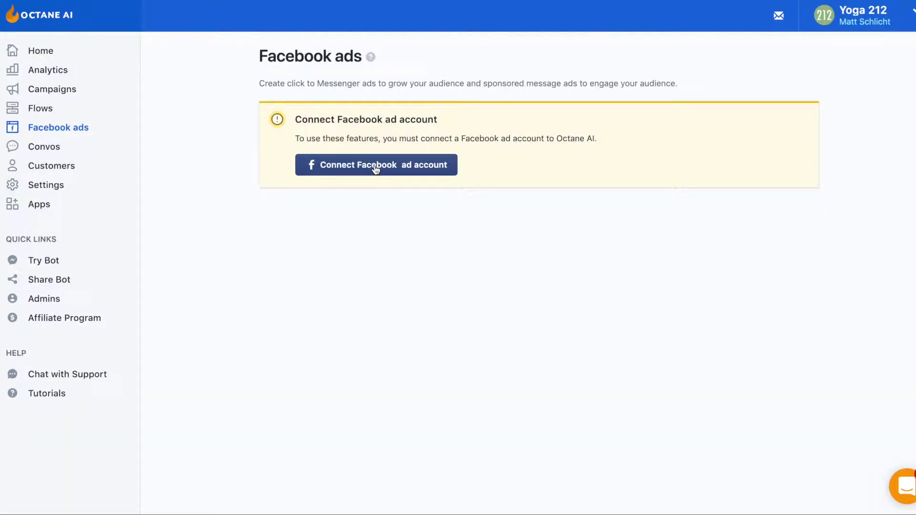
left_click(375, 170)
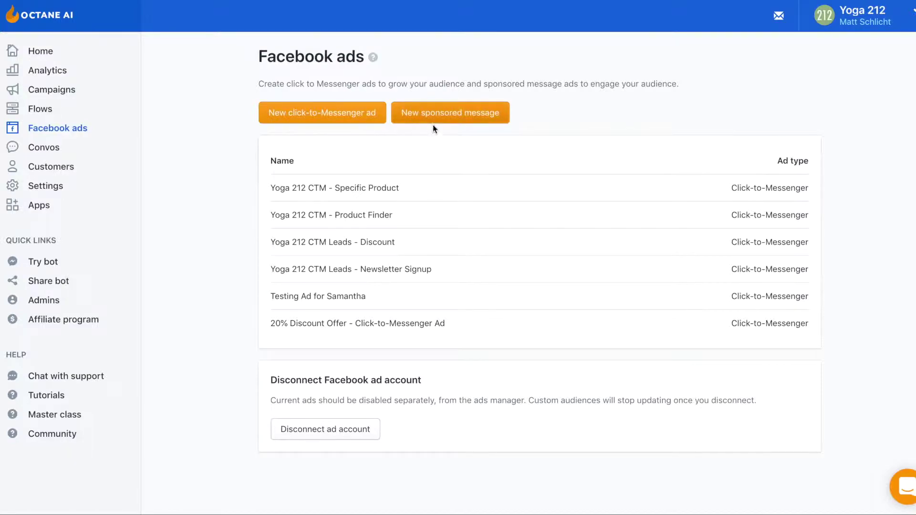
Step: Examine the fields of a new sponsored message, including ad name, message, campaign, ad set, maximum bid and daily budget, and close it unsaved
left_click(459, 118)
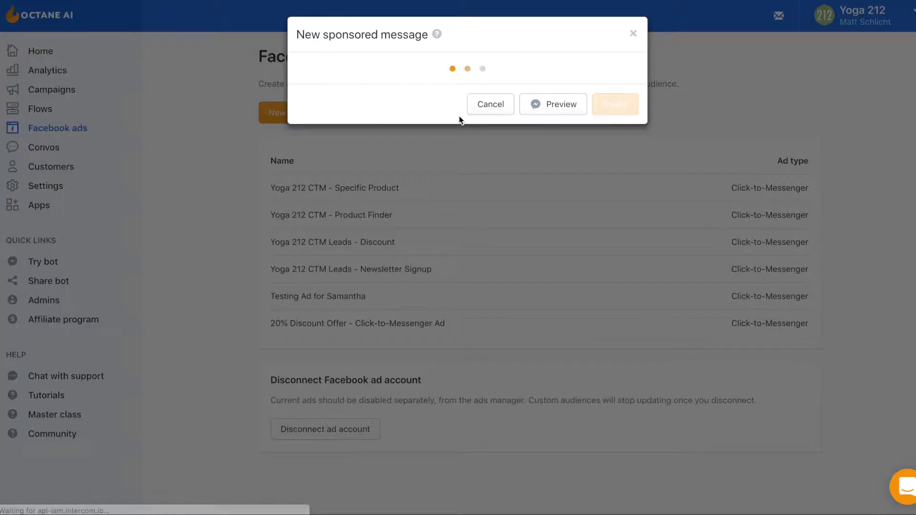
left_click(368, 149)
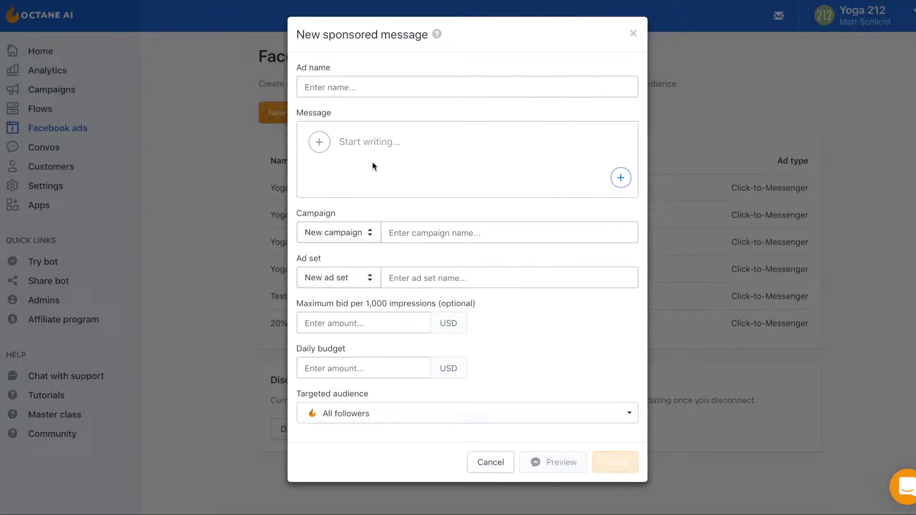
left_click(399, 233)
left_click(363, 236)
left_click(403, 235)
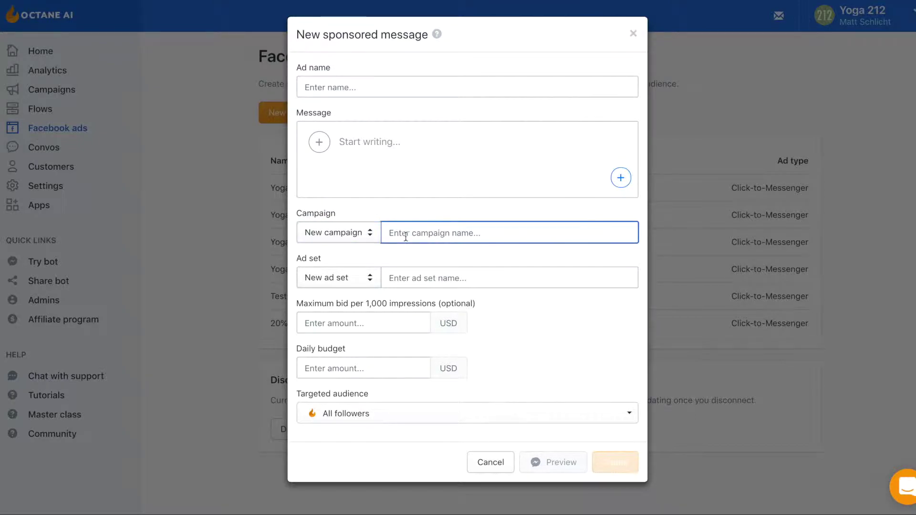
left_click(368, 236)
left_click(364, 252)
left_click(334, 278)
left_click(405, 280)
left_click(413, 292)
left_click(311, 328)
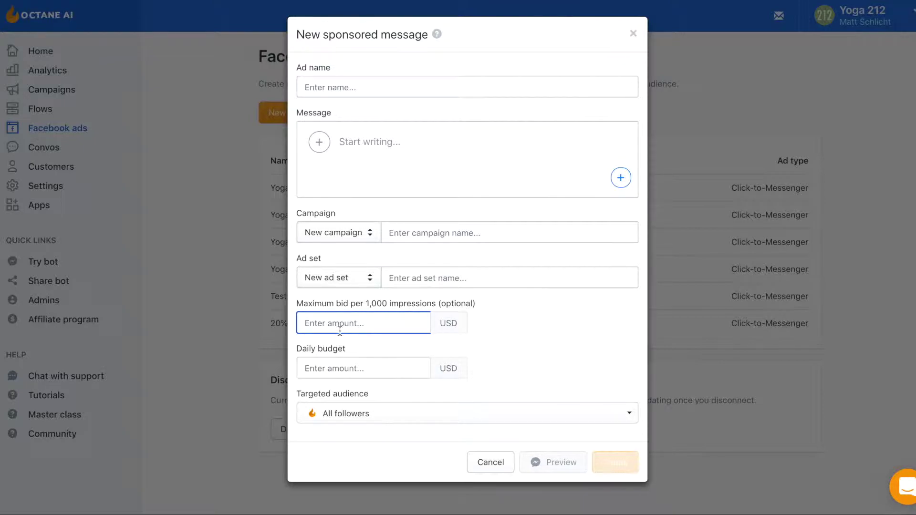
left_click(389, 372)
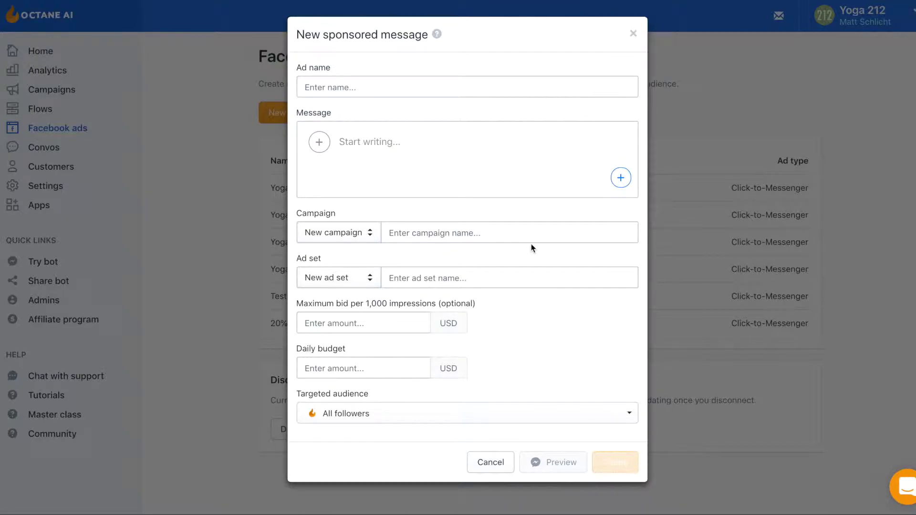
left_click(459, 83)
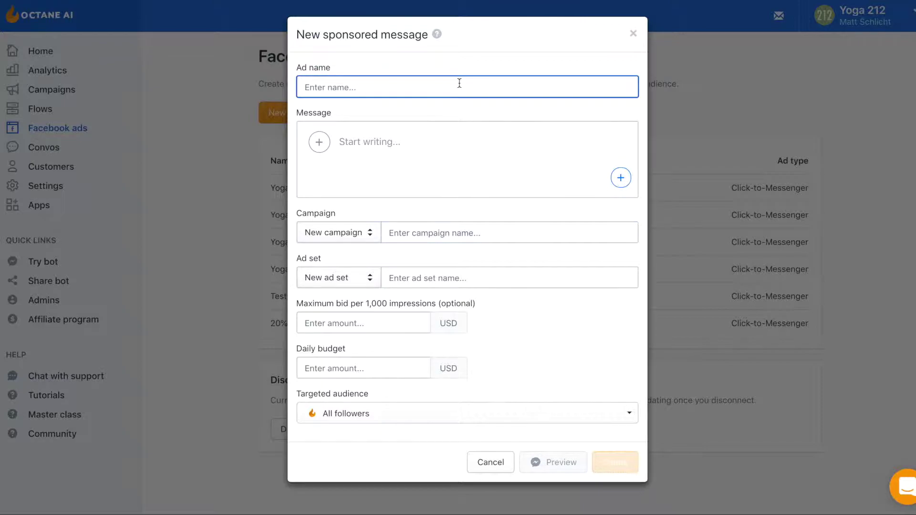
left_click(457, 138)
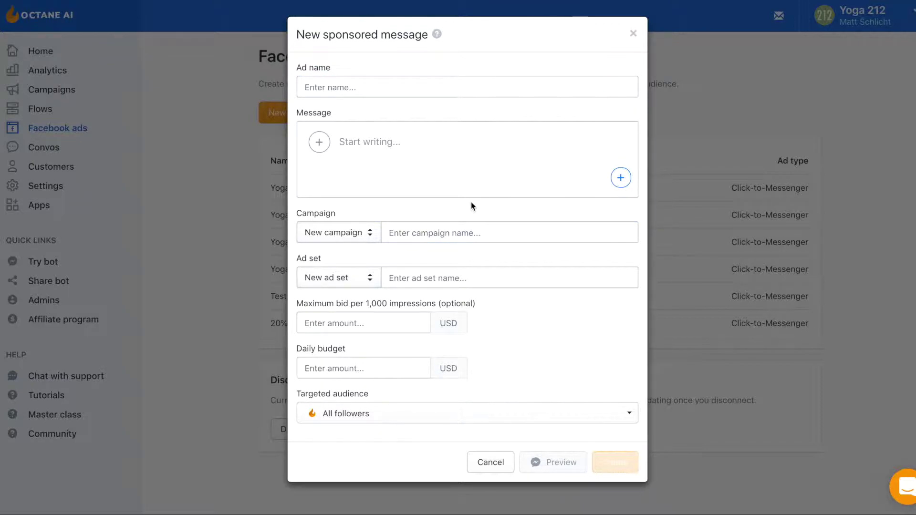
left_click(636, 35)
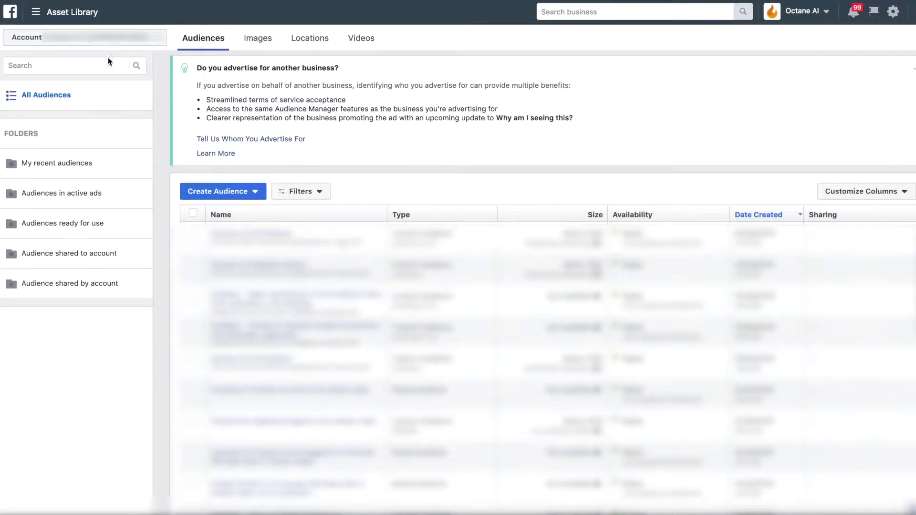
Step: In Facebook's Asset Library, start a custom audience that uses website traffic as its source
left_click(36, 20)
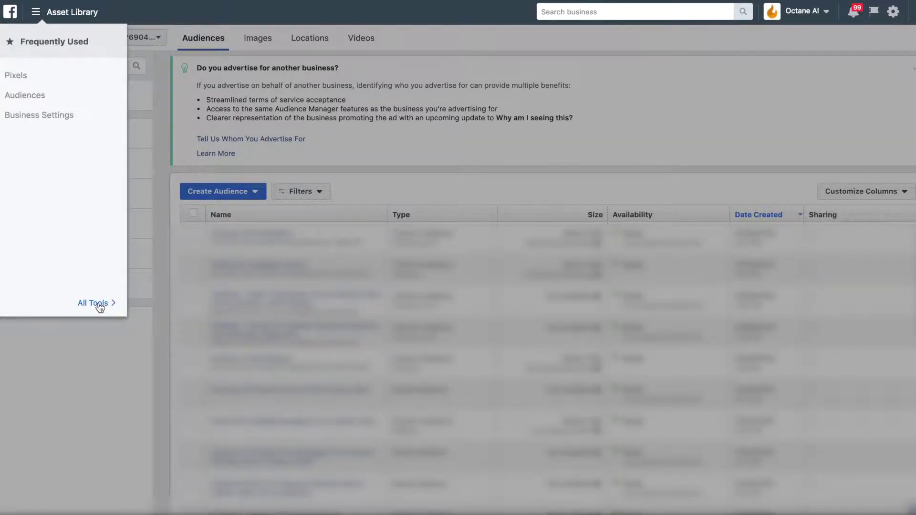
left_click(100, 306)
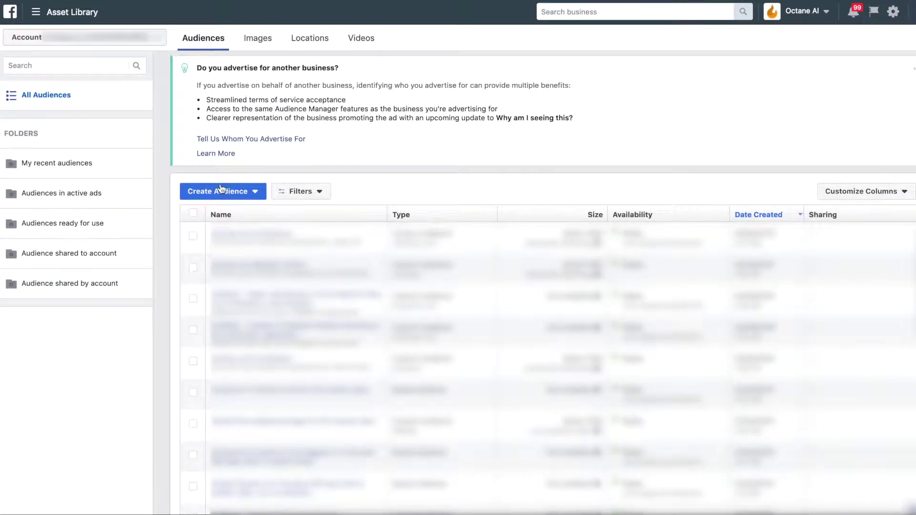
left_click(254, 195)
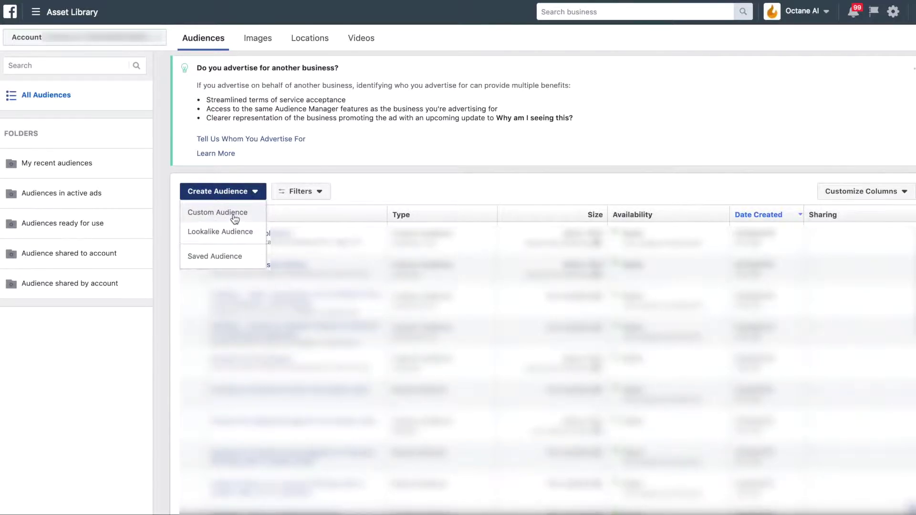
left_click(233, 217)
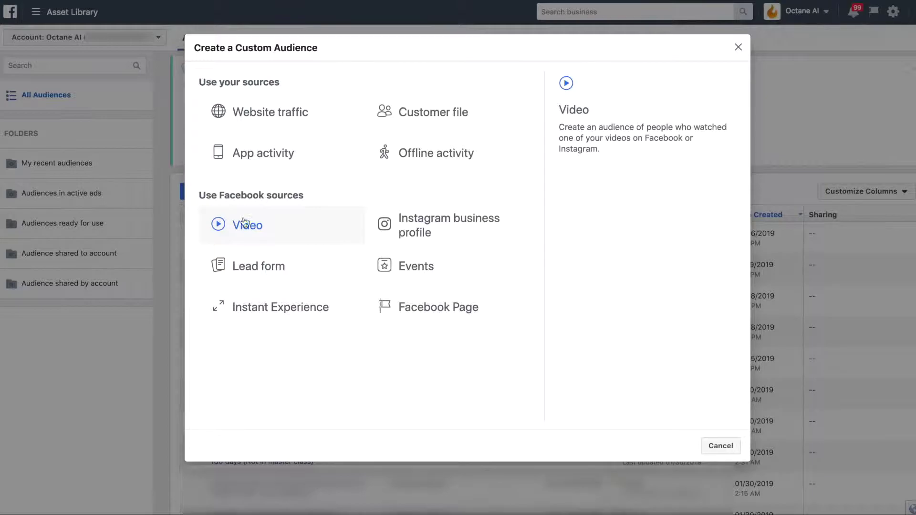
left_click(308, 117)
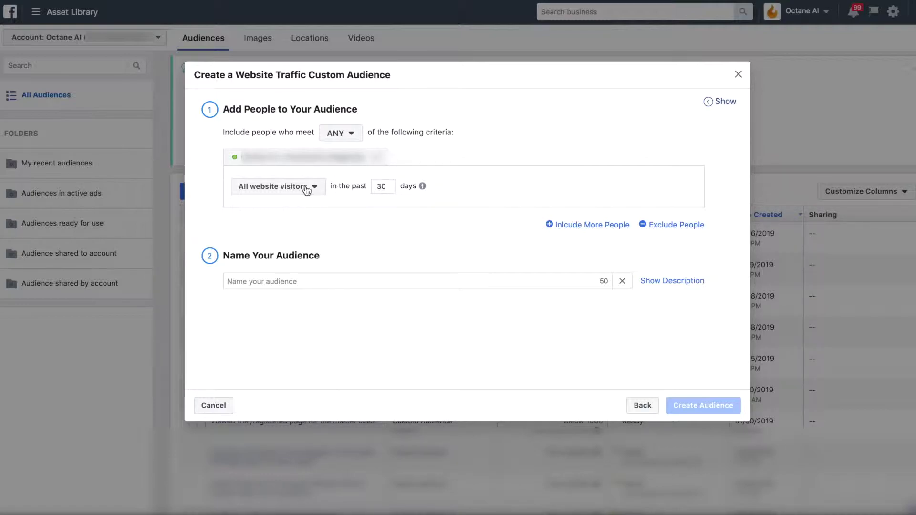
Step: Try a 14-day period for the included website visitors, and set it back to 30 days
double_click(390, 192)
left_click(385, 188)
double_click(385, 187)
type("14")
double_click(384, 186)
type("30")
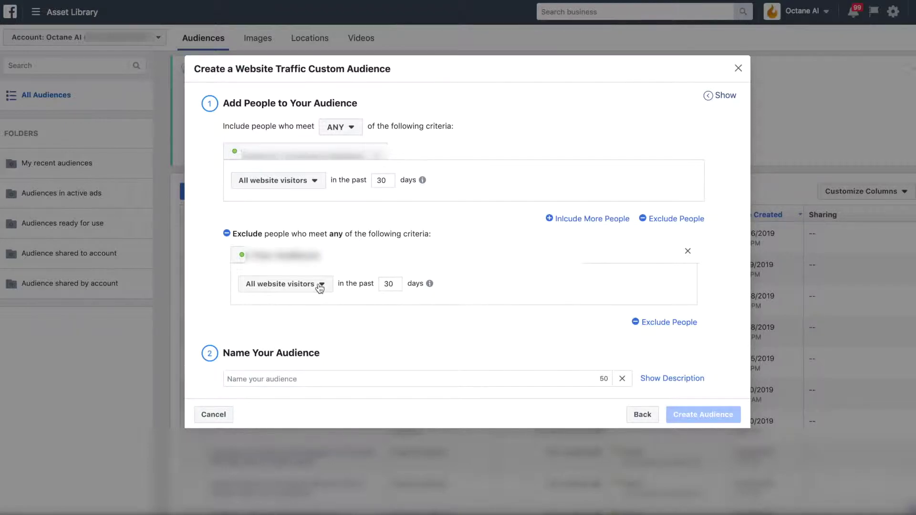
Step: Exclude people who triggered the AddToCart event in the past 30 days from the audience
left_click(320, 288)
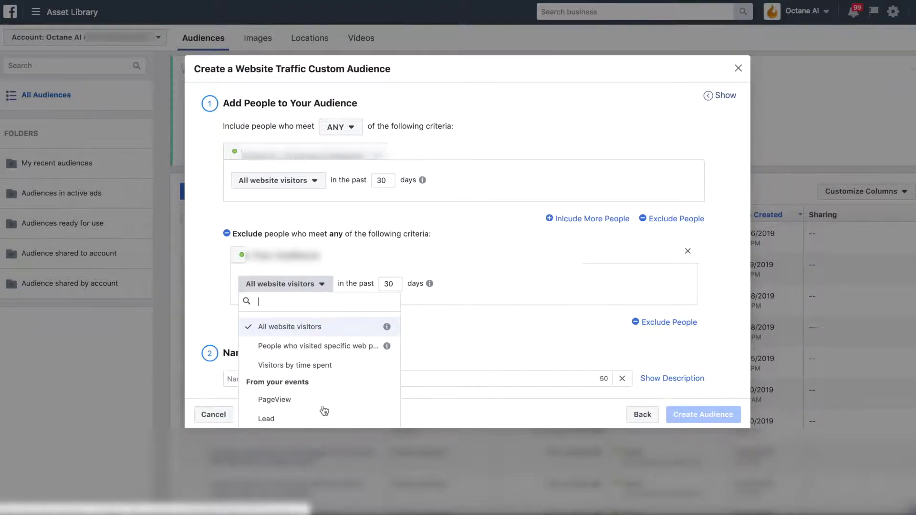
scroll(322, 409, "down", 1)
scroll(325, 411, "down", 1)
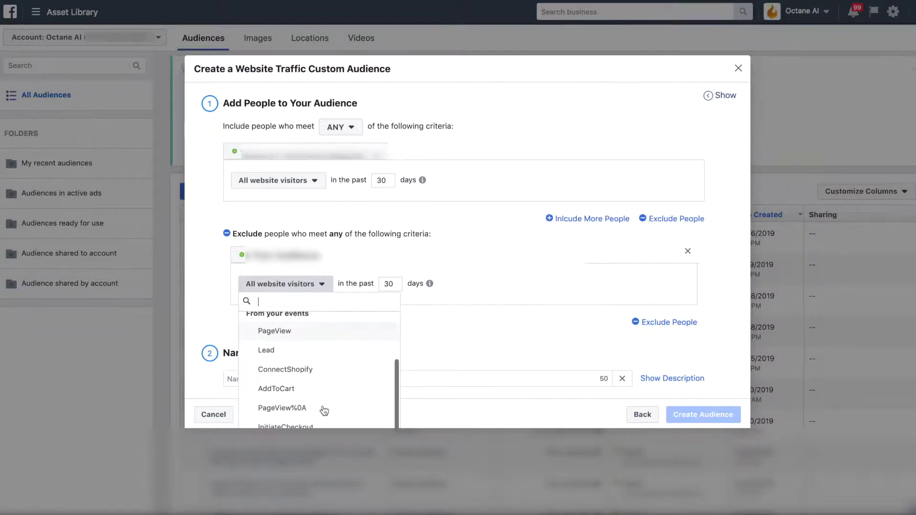
left_click(297, 389)
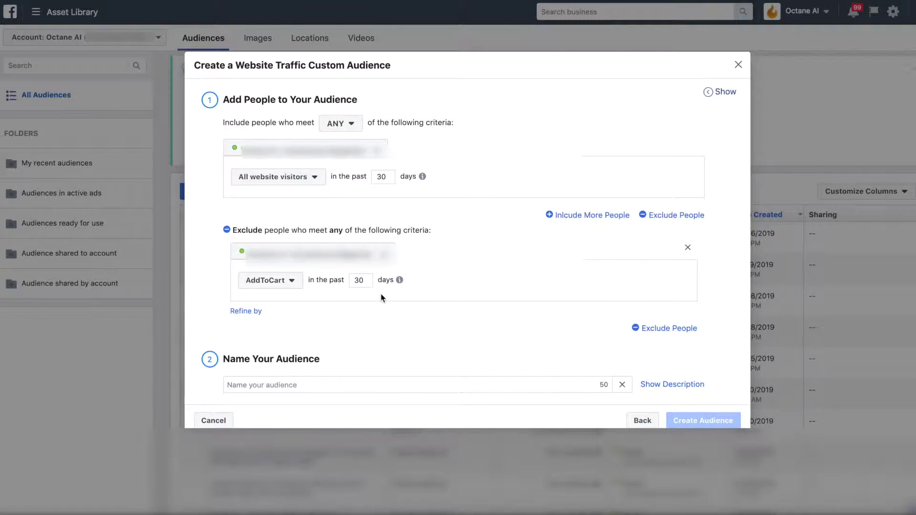
Step: Name the audience "Browse Abandonment - Yoga 212", create it and close the confirmation
left_click(341, 384)
type("Brow")
key("BackSpace")
key("BackSpace")
key("BackSpace")
key("BackSpace")
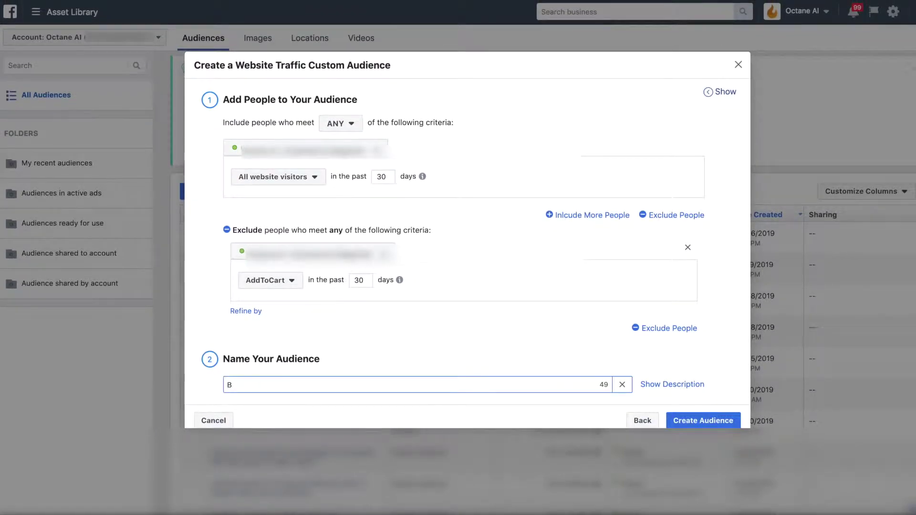
type("Bro")
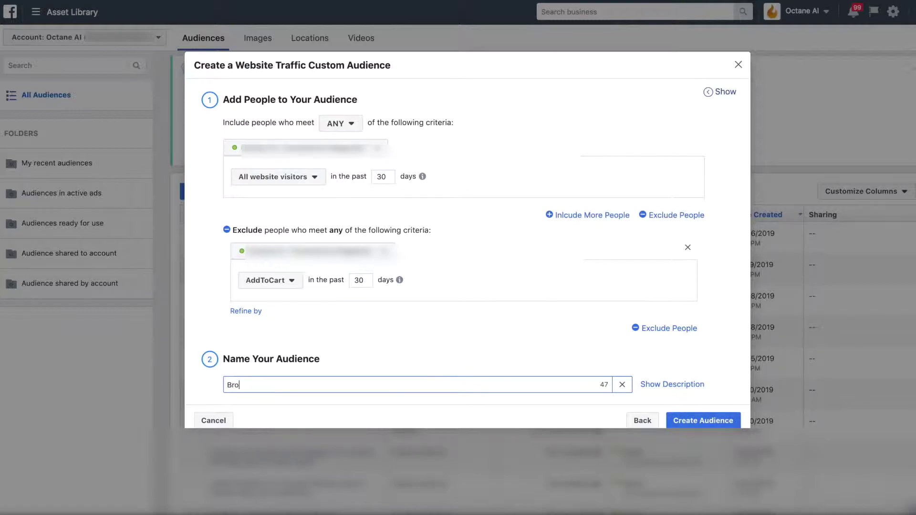
type("wse Abandonment - Yoga 212")
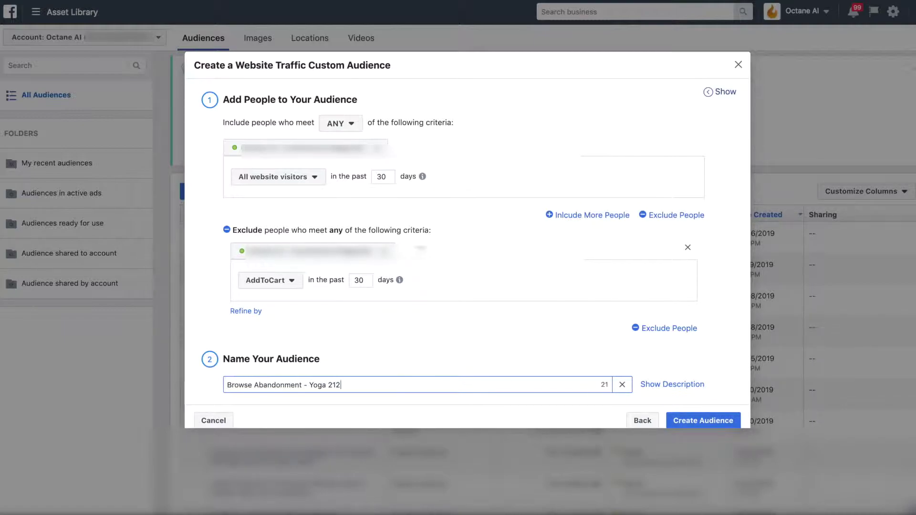
left_click(715, 423)
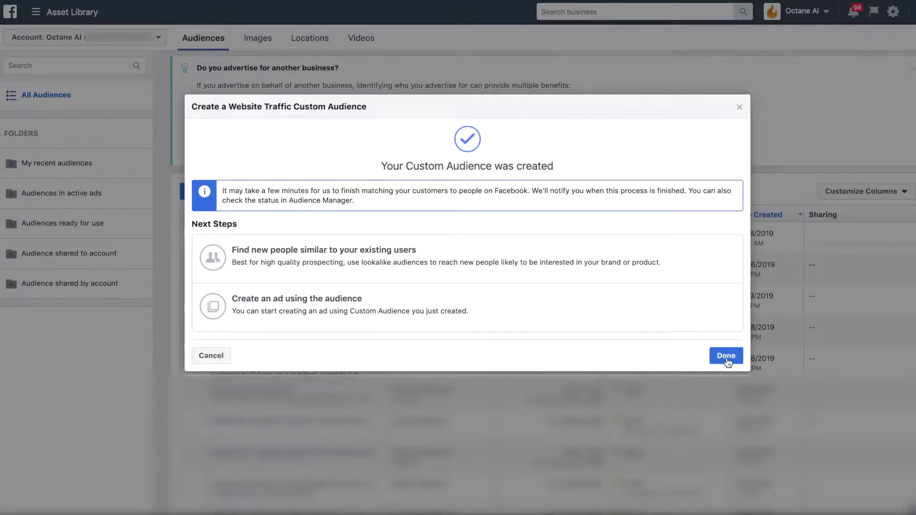
left_click(725, 355)
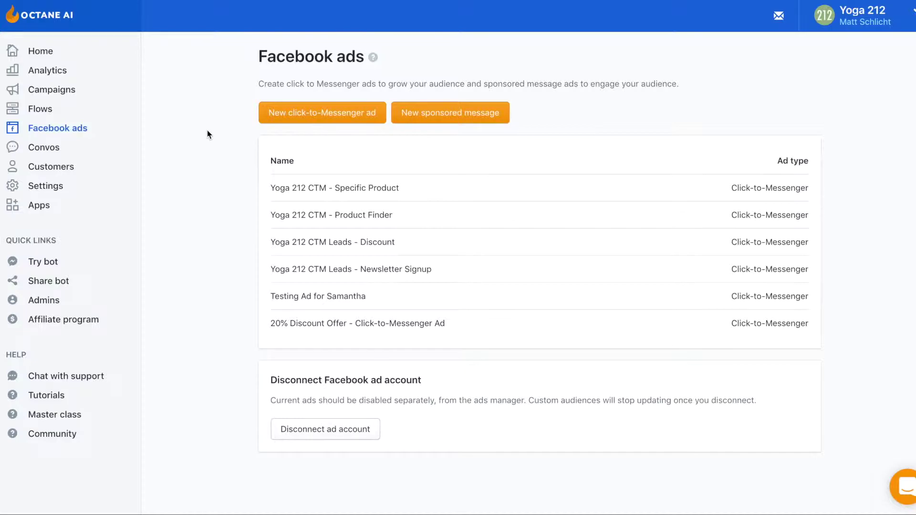
Step: Reload the Facebook ads page in Octane AI and start a new sponsored message with the ad name "Browse Abandonment"
key("super+r")
left_click(463, 118)
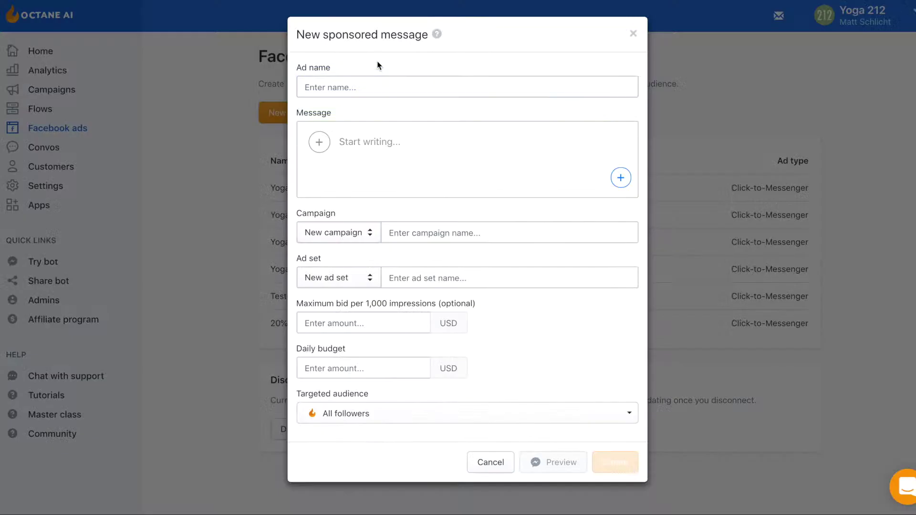
left_click(350, 85)
type("Browse Abandonment")
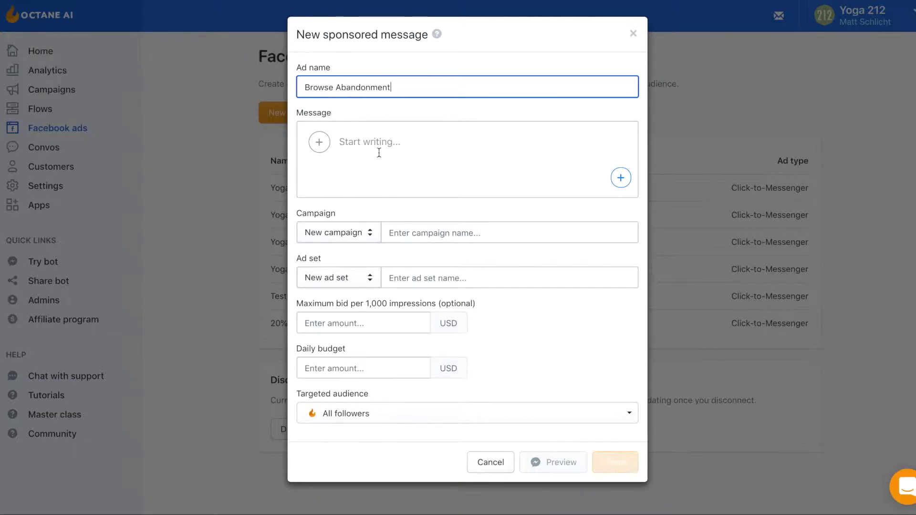
Step: Write the message "😍 Thanks for stopping by earlier! Want to checkout our top selling items?" and add a section linked after it
left_click(361, 144)
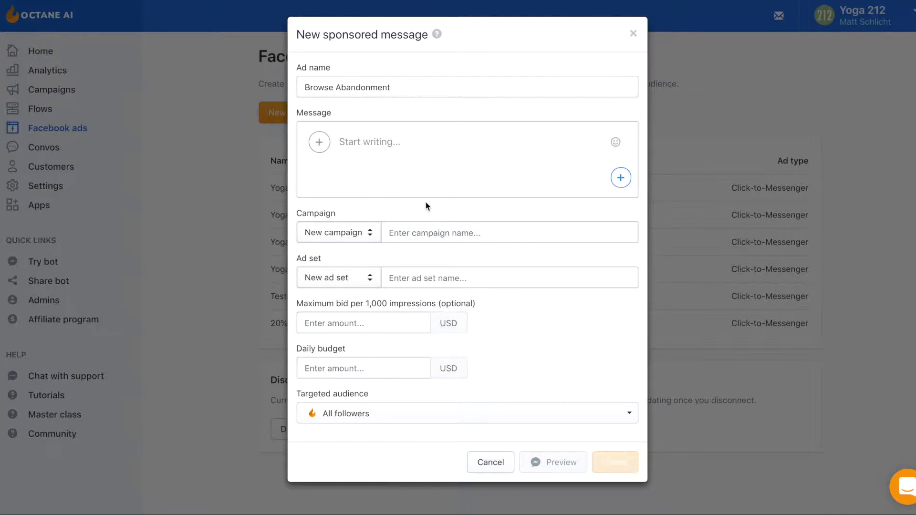
left_click(615, 143)
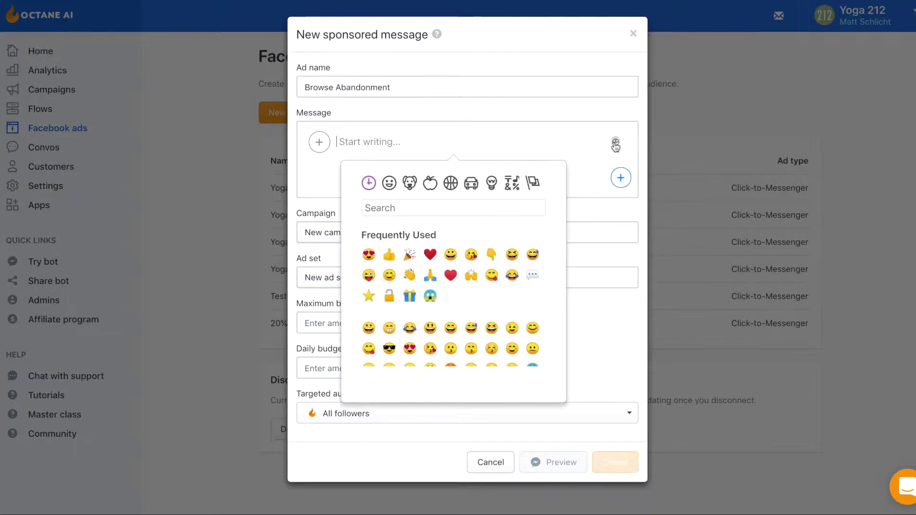
left_click(369, 255)
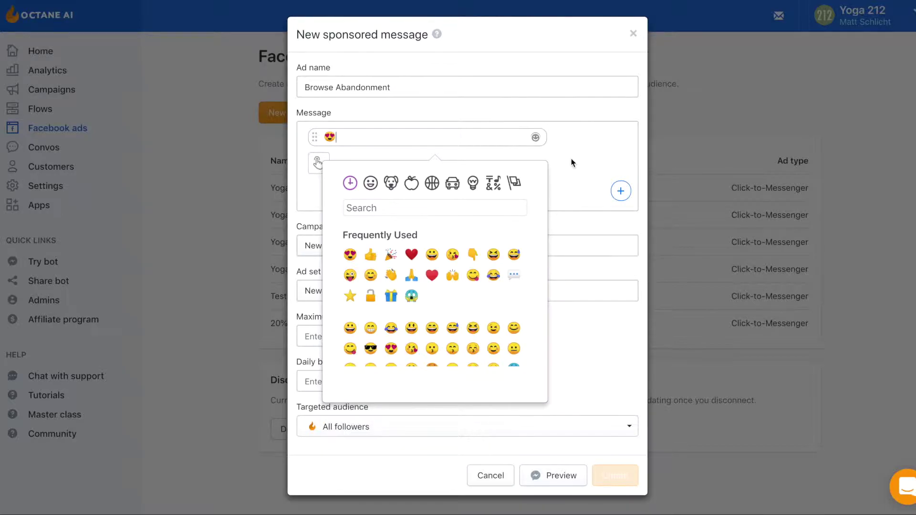
left_click(568, 184)
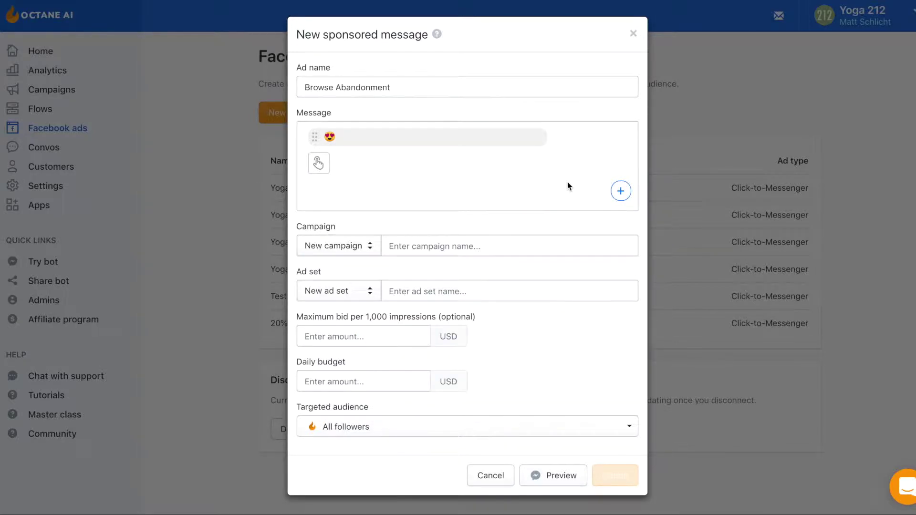
left_click(393, 136)
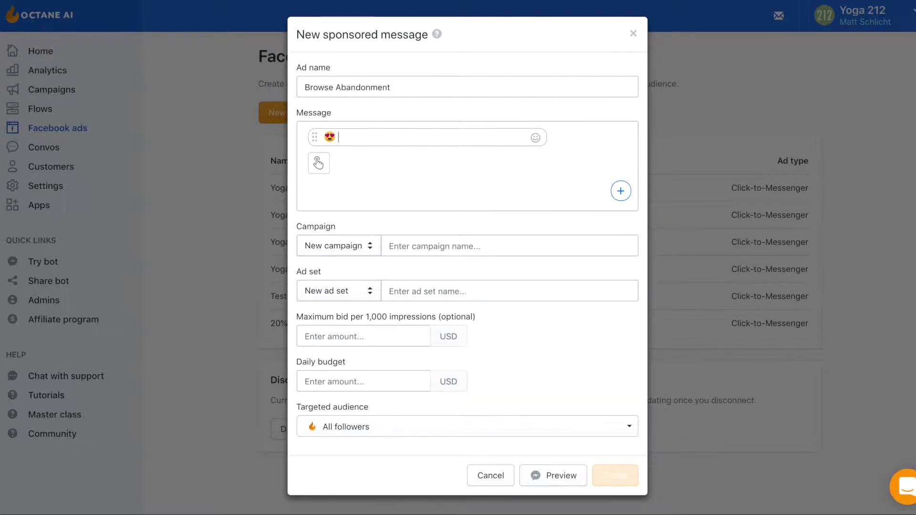
type("Thanks for stopping by earlier")
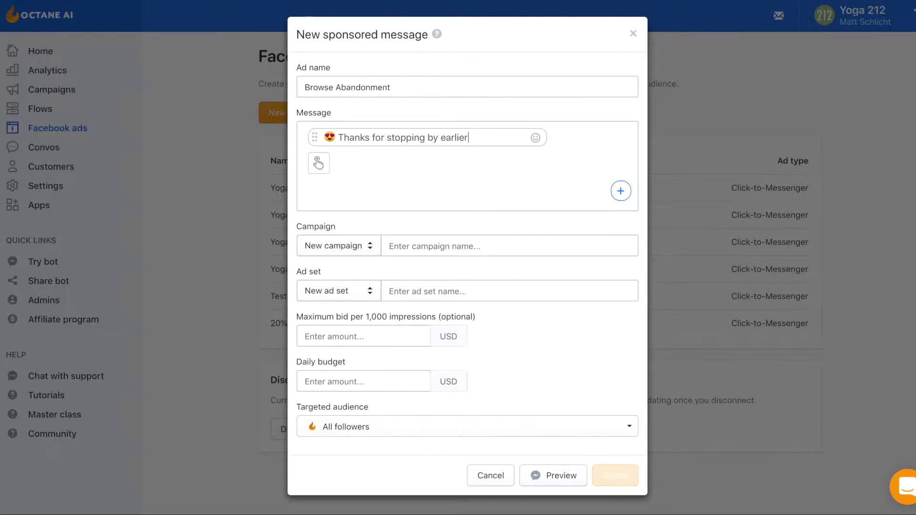
type("! Want to checkout")
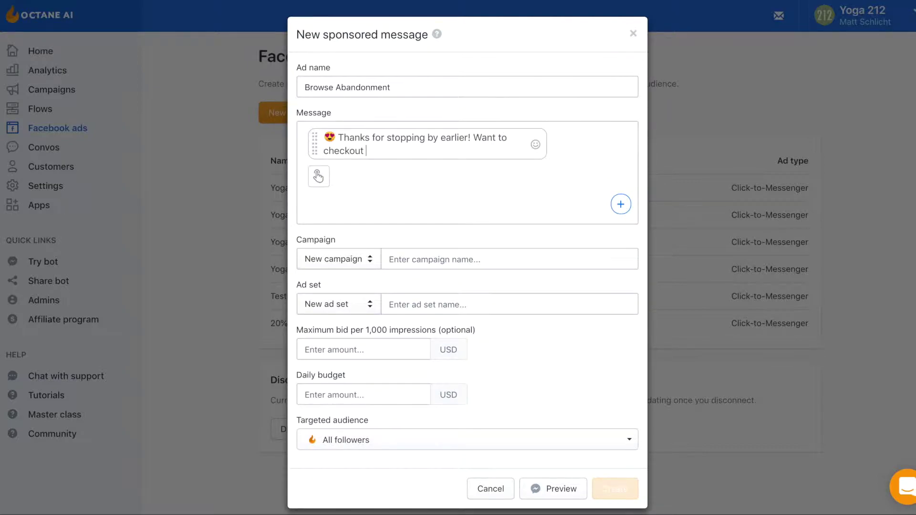
type(" our top selling items?")
left_click(623, 206)
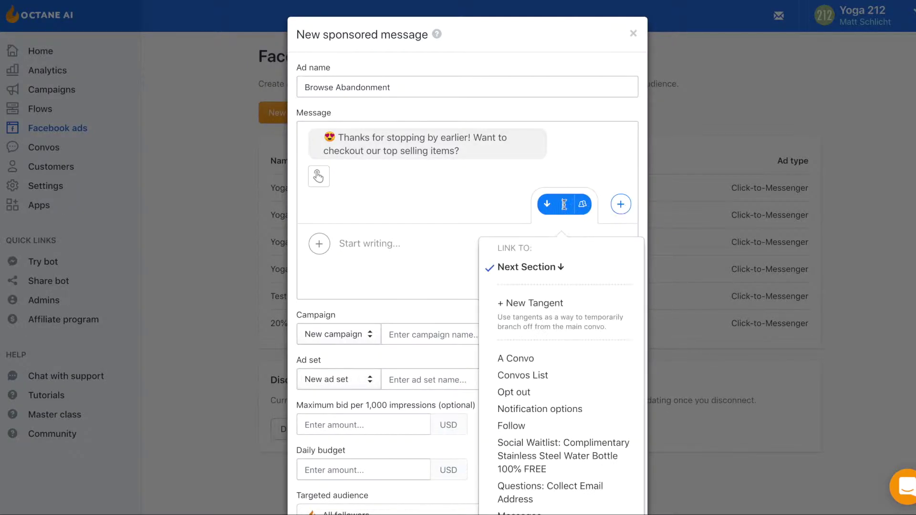
Step: Add two quick replies, "Yes!" and "Of course!", both linked to the next section
type("Yes!")
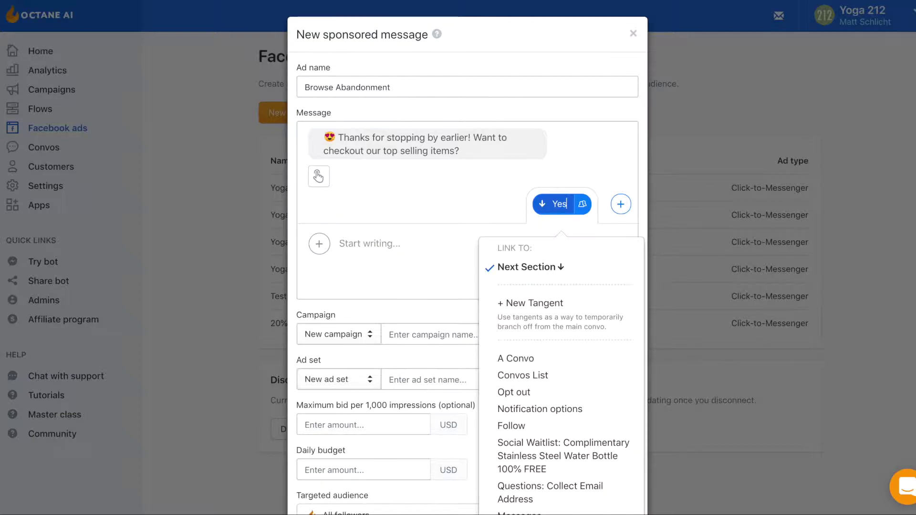
left_click(619, 205)
type("Of")
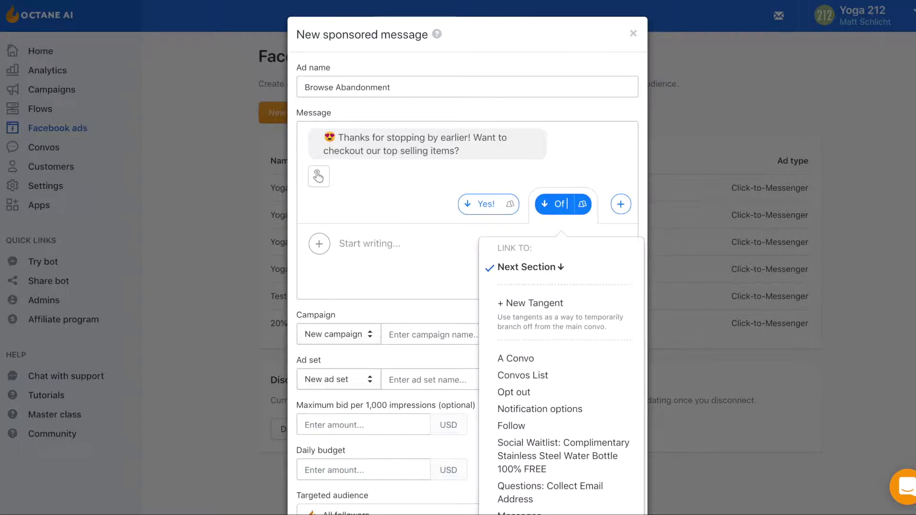
type(" course!")
Step: Write "Here are our best selling items!" as the first message of the section following the quick replies
left_click(391, 248)
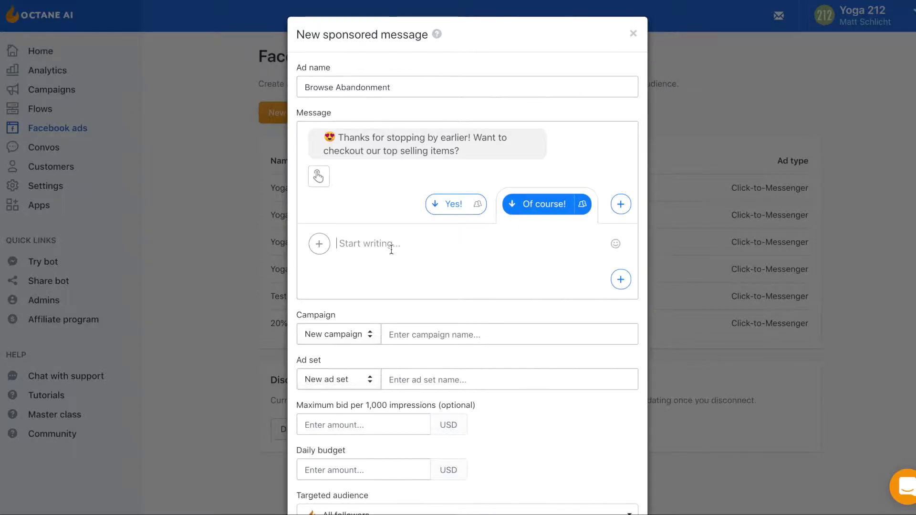
left_click(350, 247)
type("Here ")
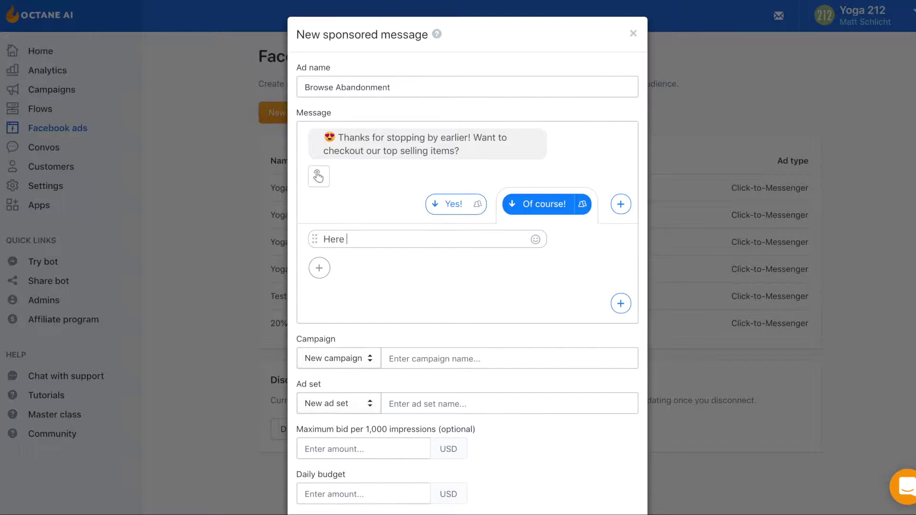
type("are our best selling items!")
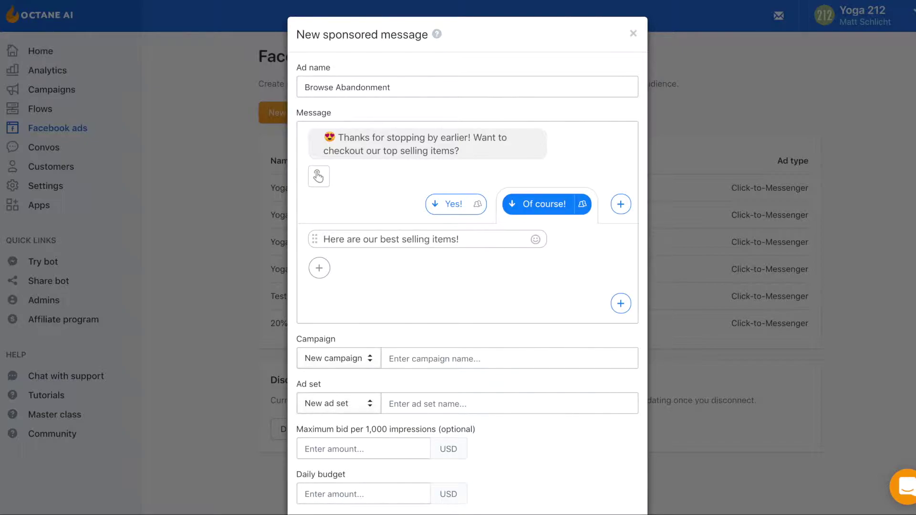
left_click(375, 261)
Step: Add a product gallery with 212 Leggings and Baby Cobra Sports Bra below the best-sellers text
left_click(321, 270)
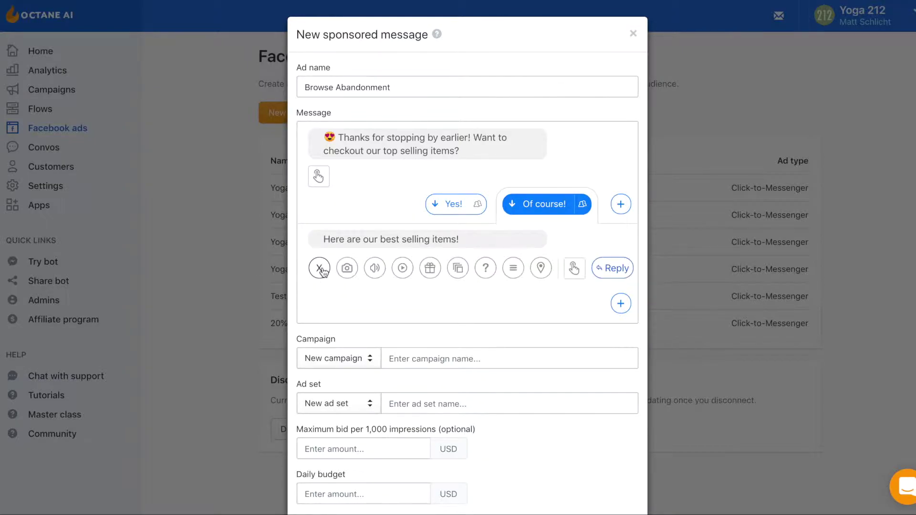
left_click(430, 269)
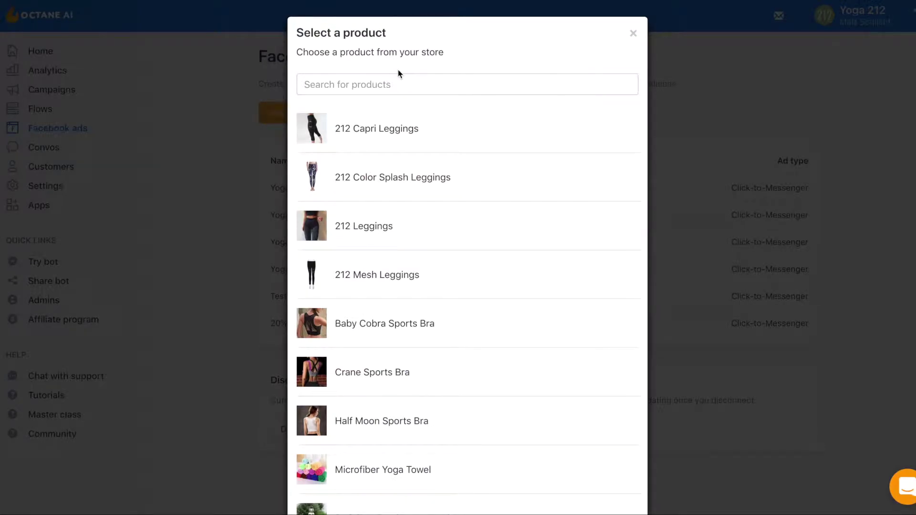
left_click(402, 228)
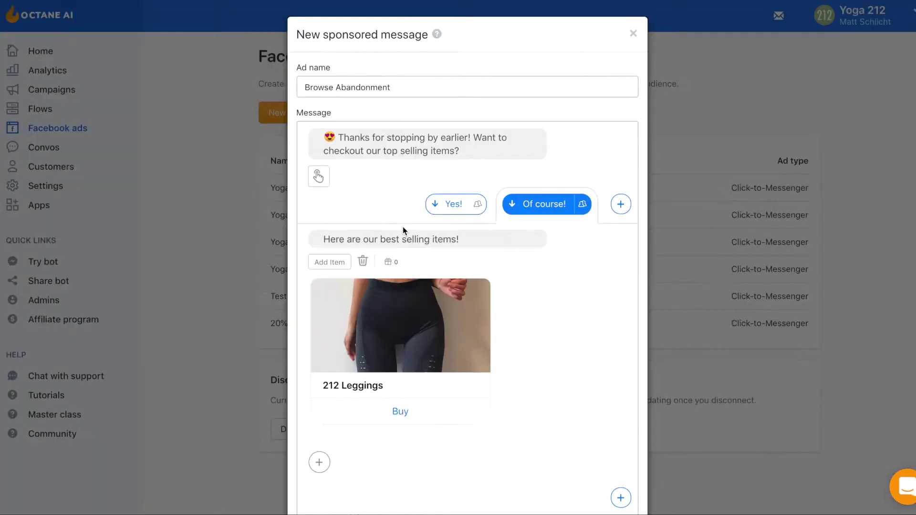
left_click(329, 262)
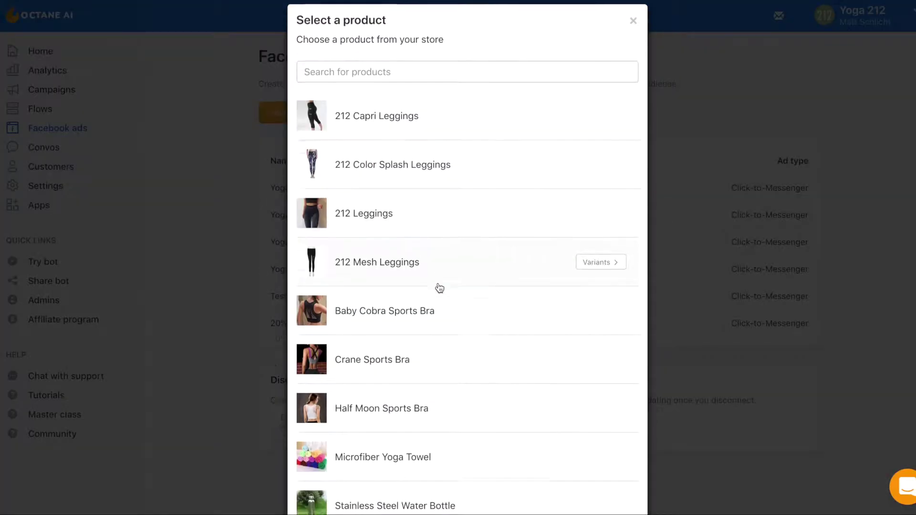
scroll(437, 288, "down", 2)
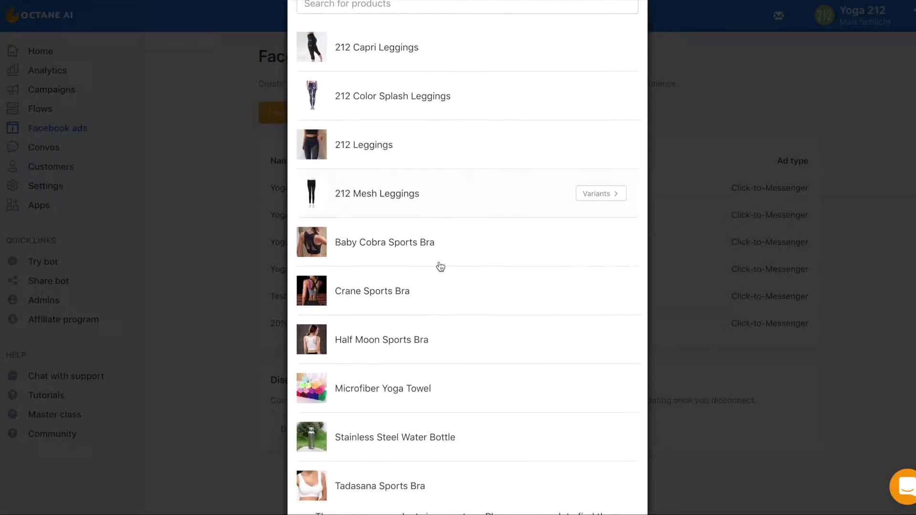
left_click(398, 244)
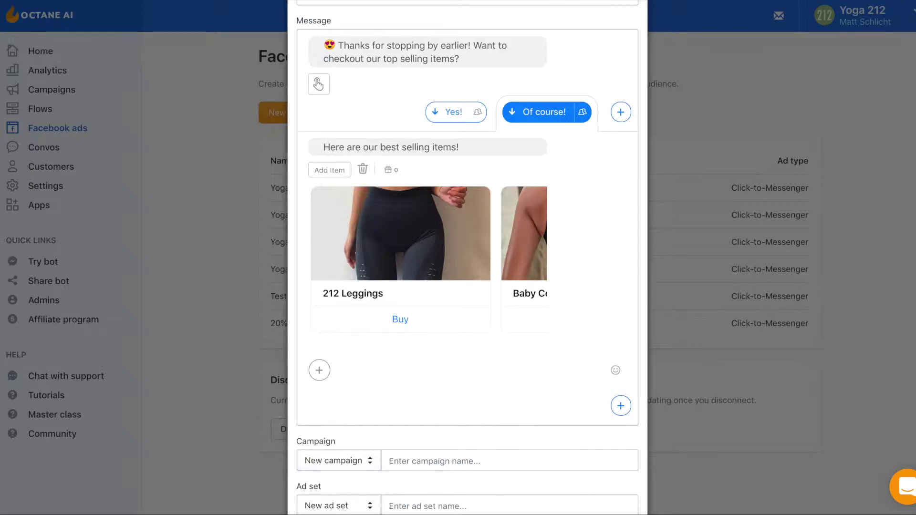
Step: Add the text "You can shop all our styles from our website." below the product gallery
left_click(372, 368)
type("You can shhpp")
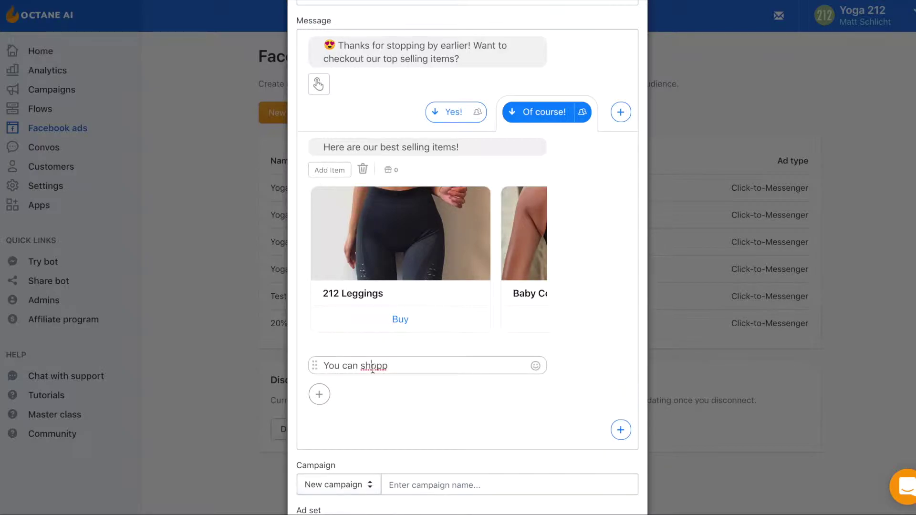
key("BackSpace")
type("all our styles from our website.")
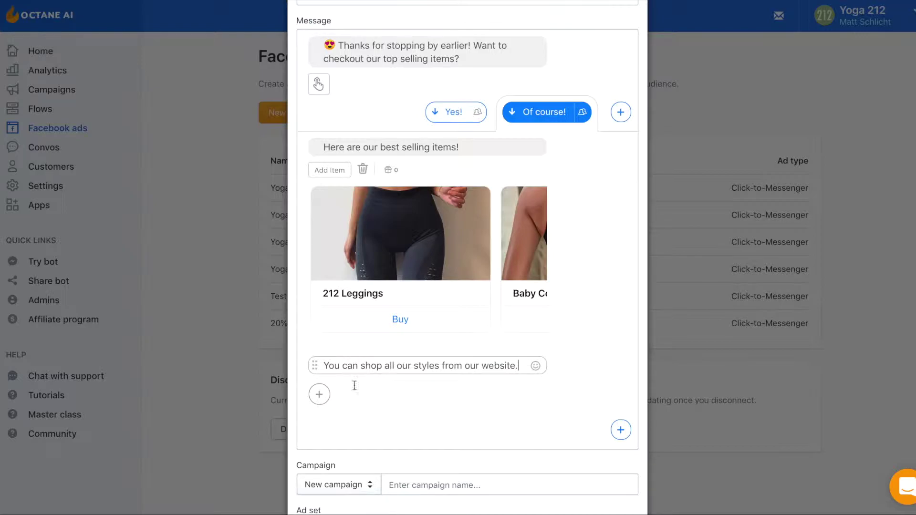
left_click(319, 395)
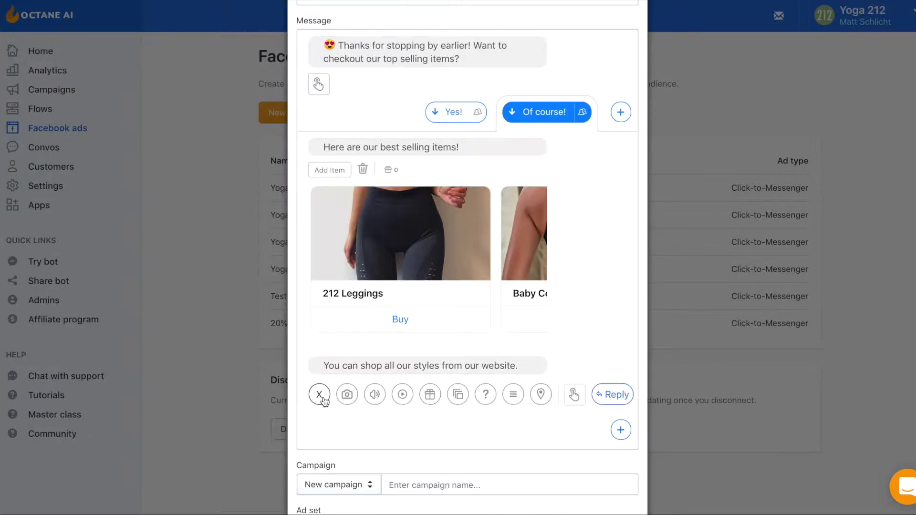
left_click(573, 396)
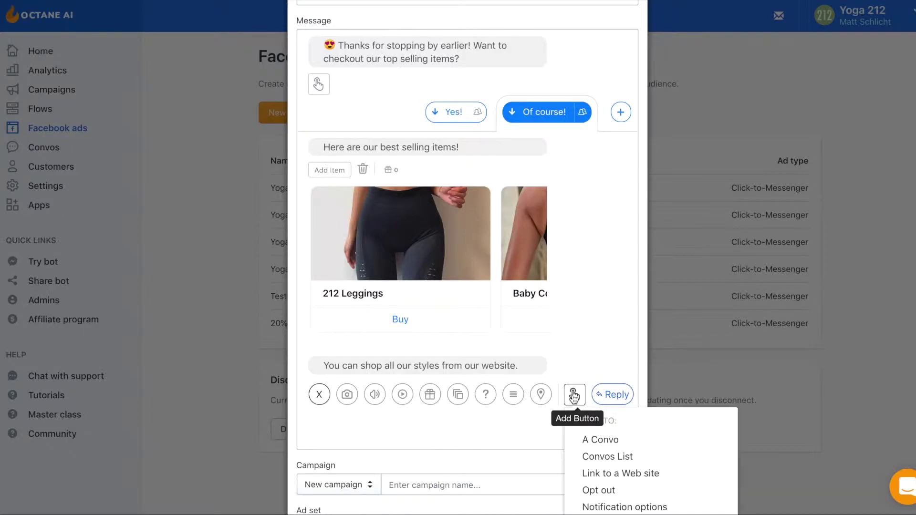
left_click(623, 477)
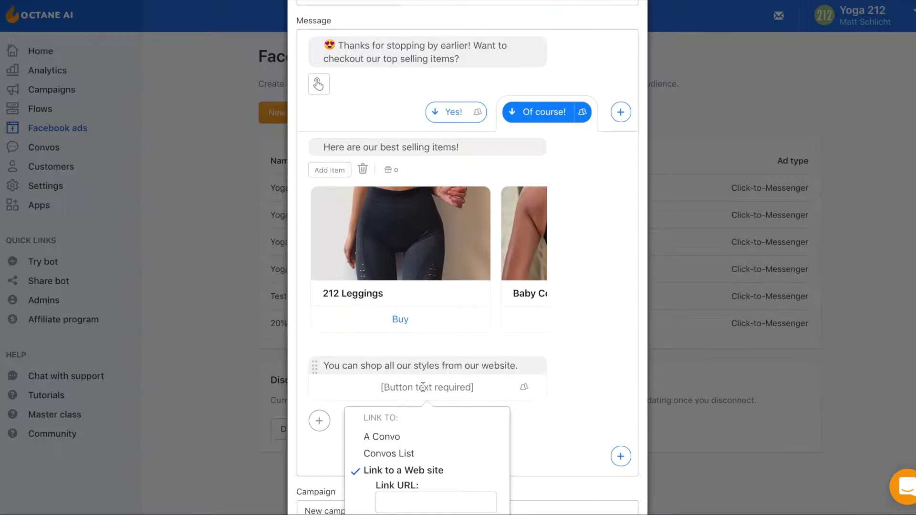
type("Shop now")
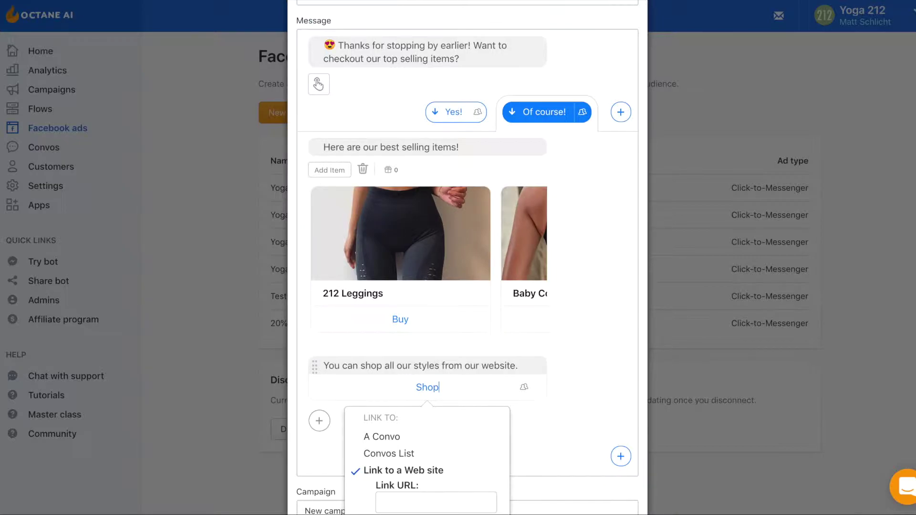
left_click(425, 500)
type("yoga")
type(".")
type("212.com")
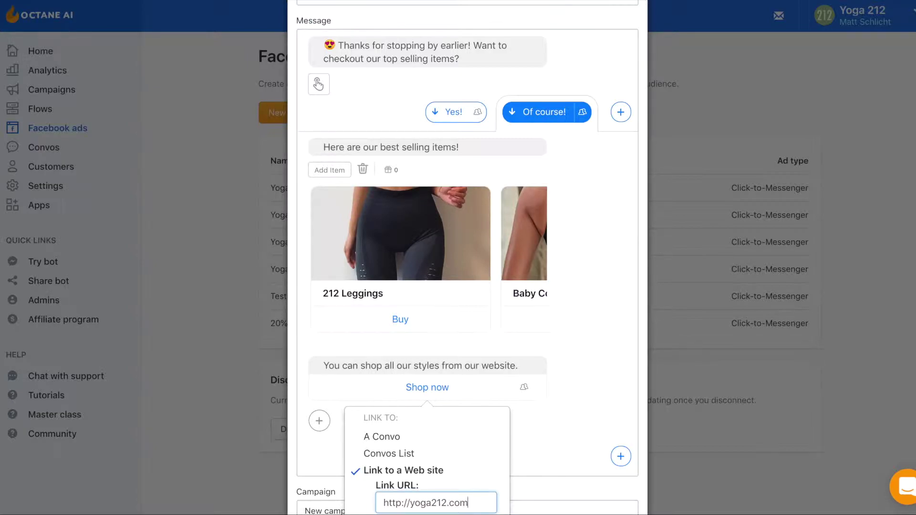
left_click(548, 437)
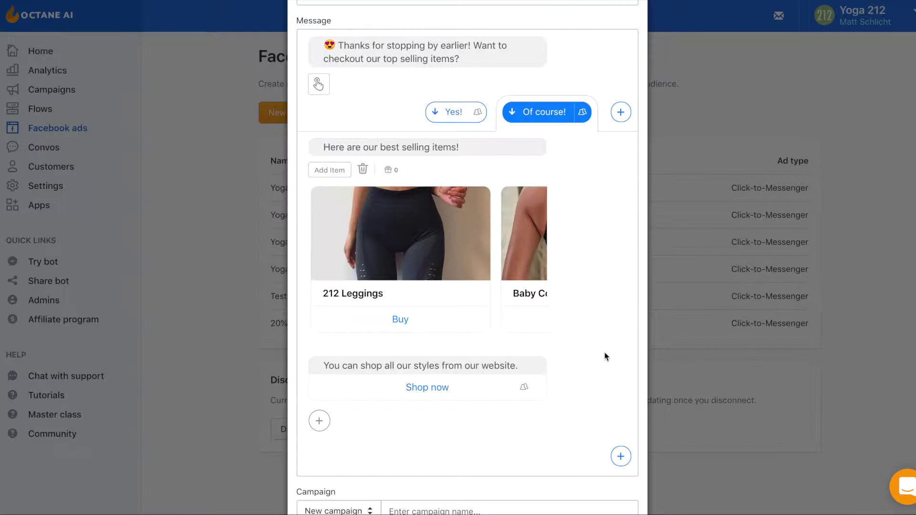
Step: Review the message flow for both quick replies, from the opening text through the products to the website button
scroll(542, 160, "up", 3)
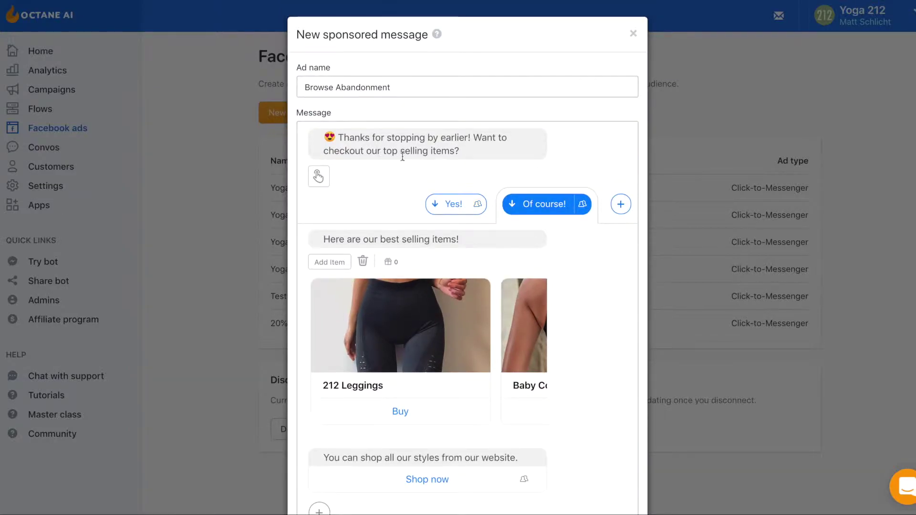
left_click(449, 203)
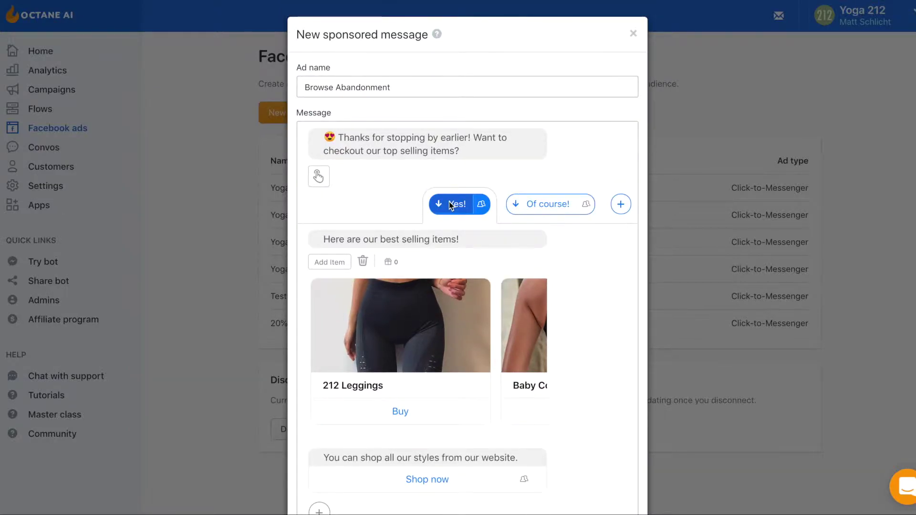
left_click(539, 210)
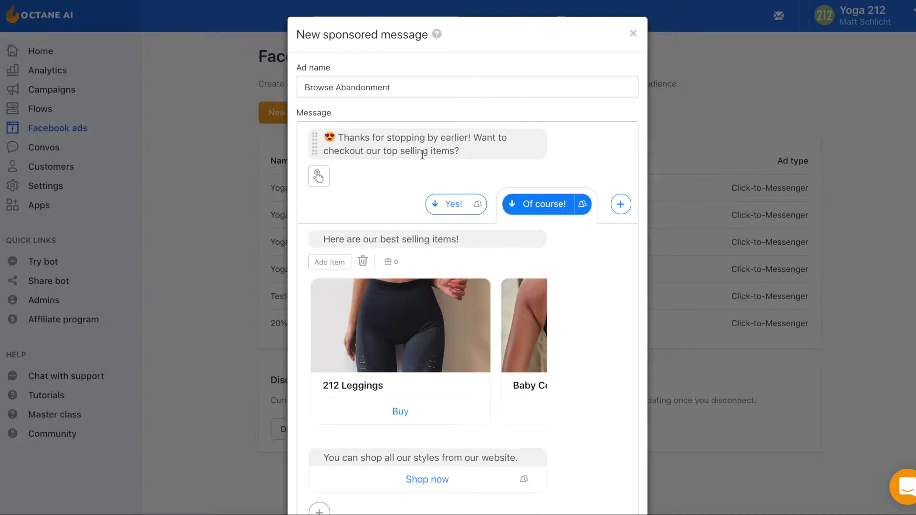
scroll(428, 245, "down", 1)
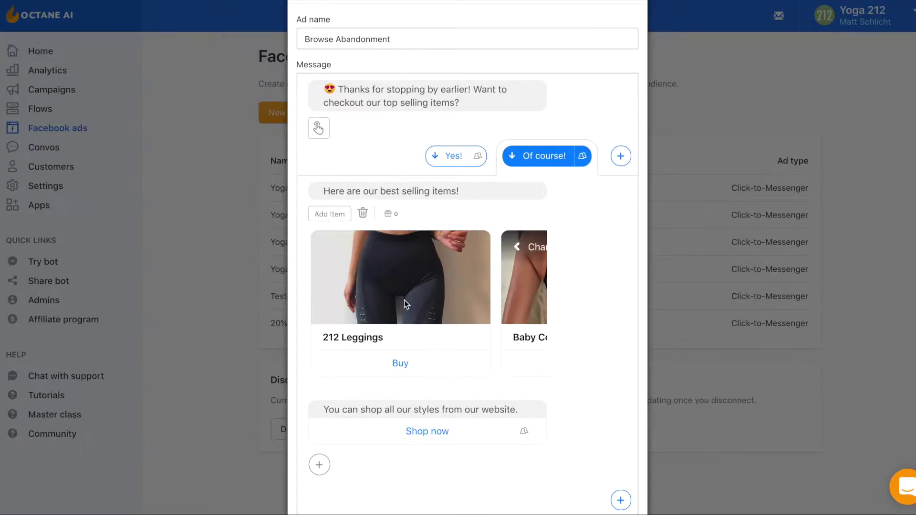
scroll(397, 384, "down", 2)
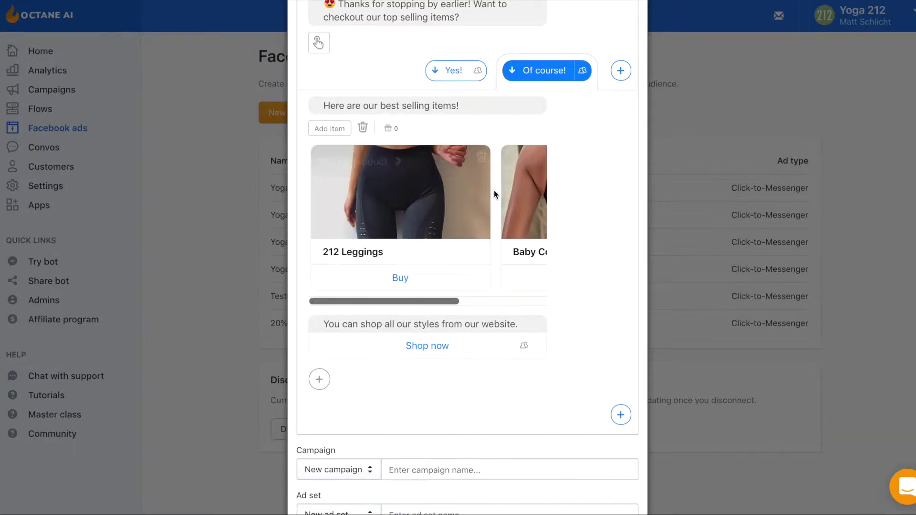
scroll(495, 200, "up", 3)
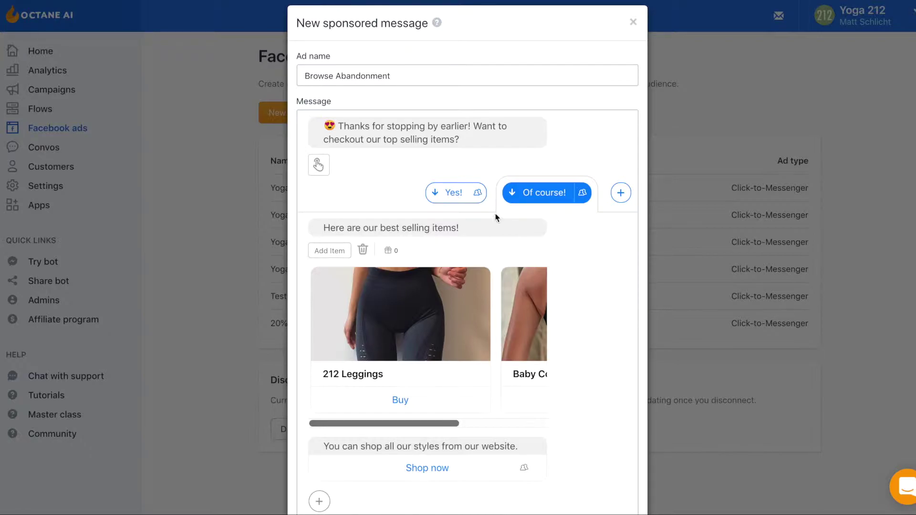
scroll(510, 220, "down", 1)
scroll(511, 226, "down", 3)
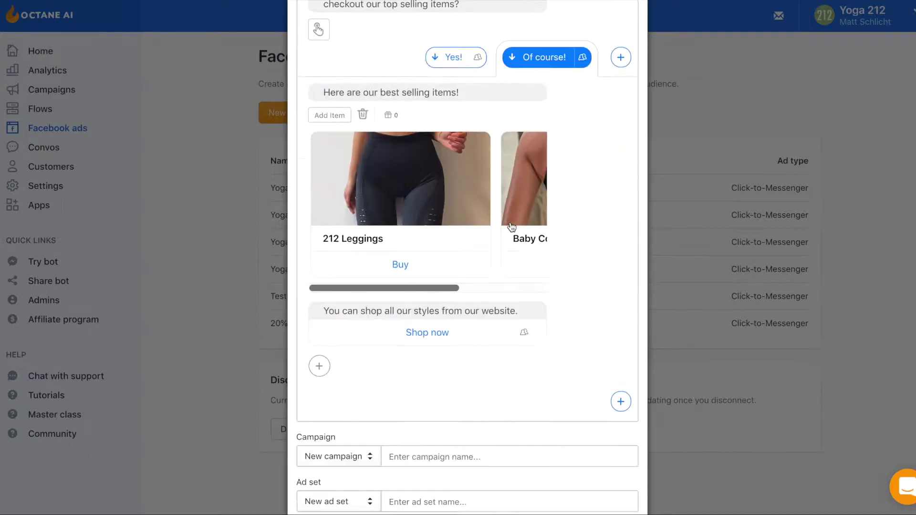
scroll(449, 143, "up", 3)
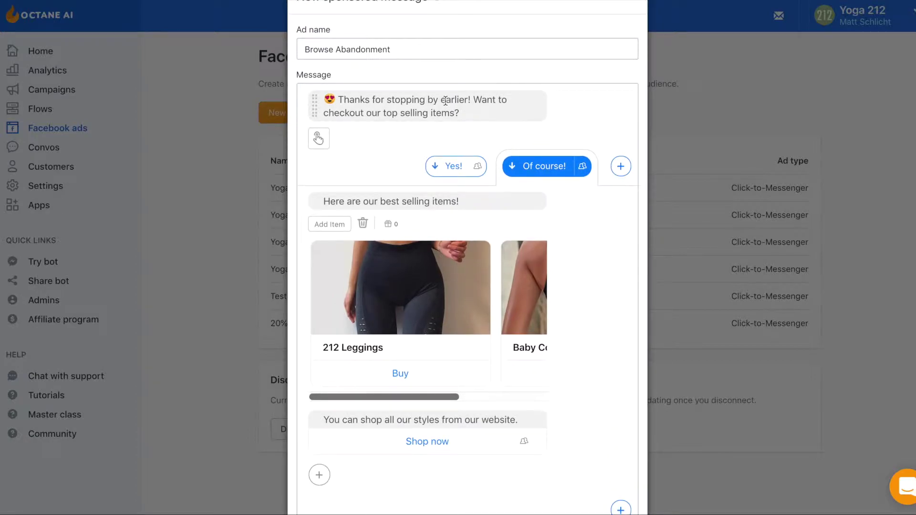
Step: Name the new campaign "Yoga 212 Sponsored Messages" and the new ad set "Yoga 212 Browse Abandonment"
scroll(445, 101, "down", 5)
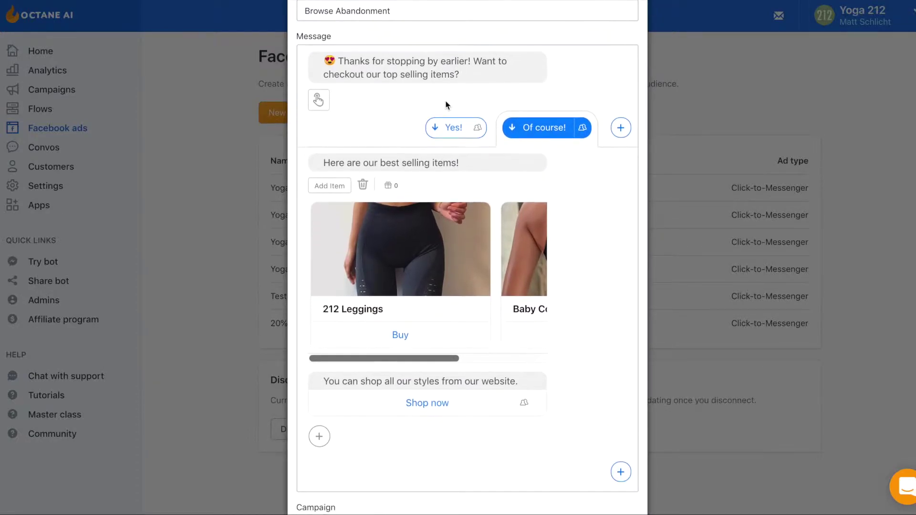
scroll(446, 101, "down", 4)
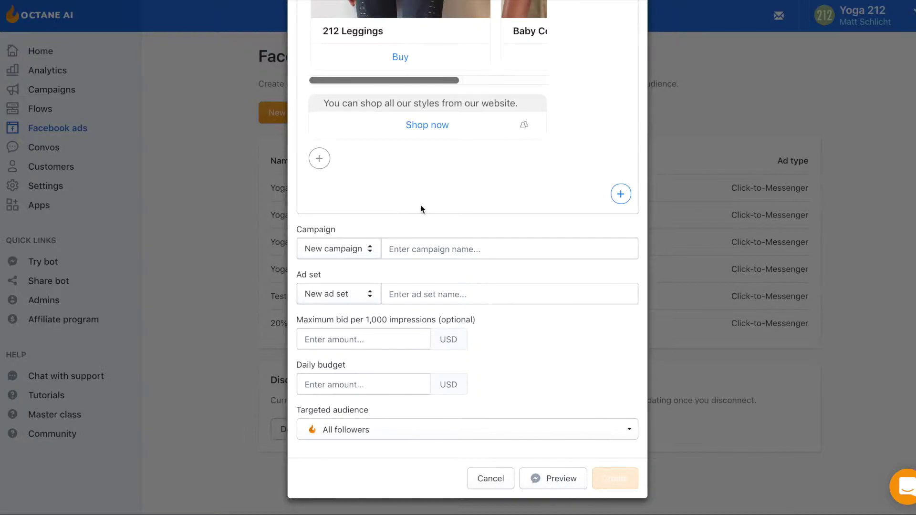
left_click(400, 250)
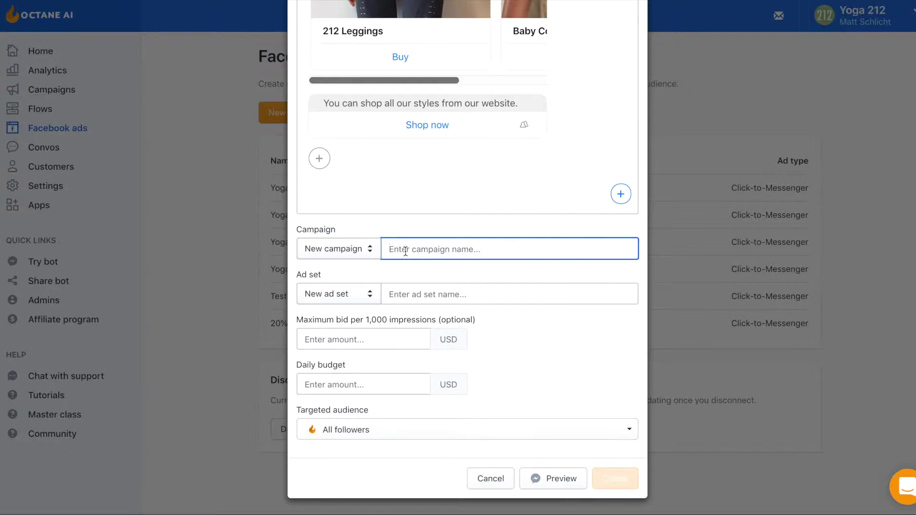
type("Yoga 212 Sponsored Messages")
left_click(414, 291)
type("Yoga 212 Bor")
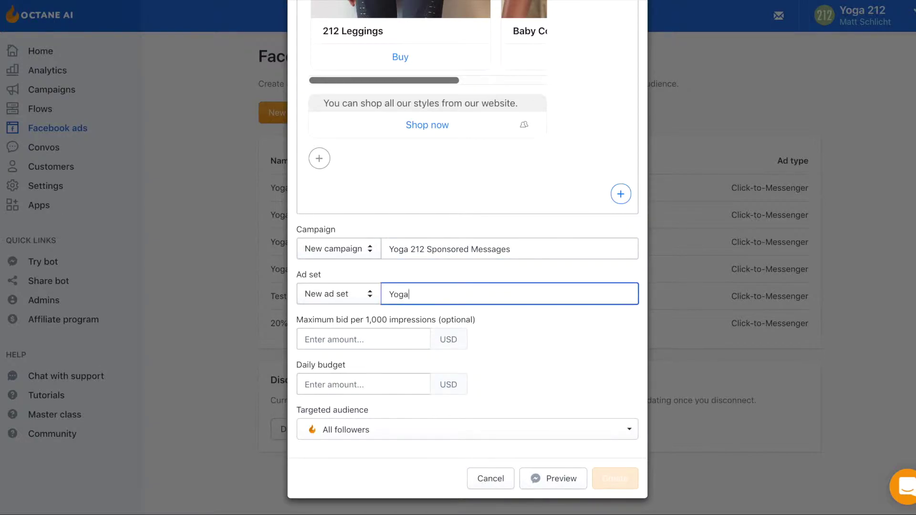
key("BackSpace")
key("BackSpace")
type("rowse Abandonment")
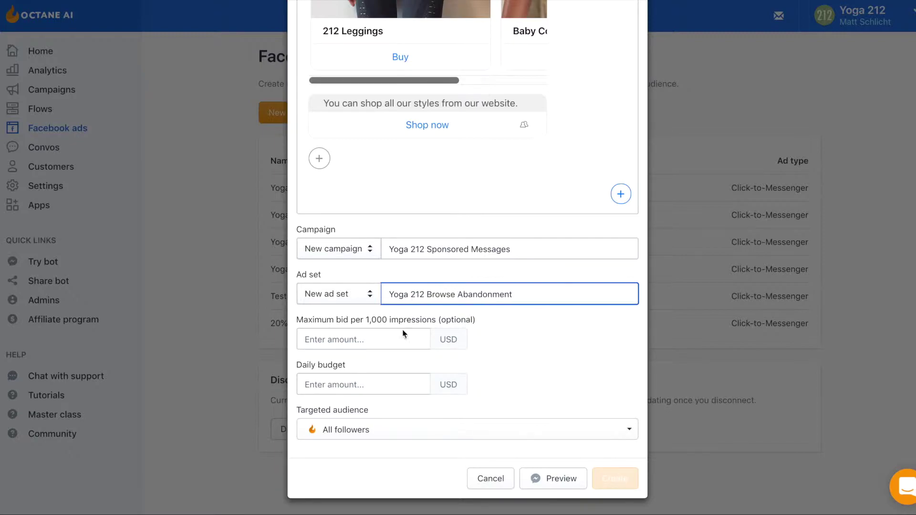
Step: Leave the optional maximum bid empty and set the daily budget to 100 USD
left_click(354, 346)
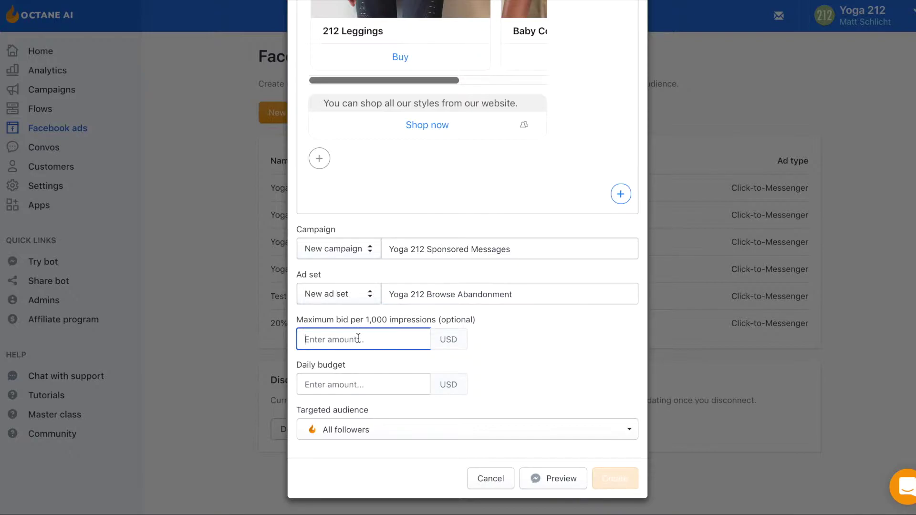
left_click(367, 385)
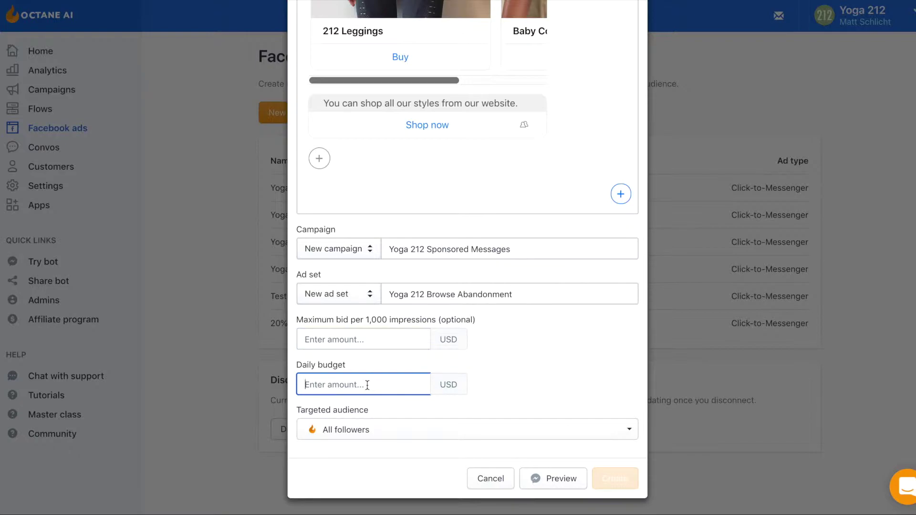
type("100")
left_click(544, 378)
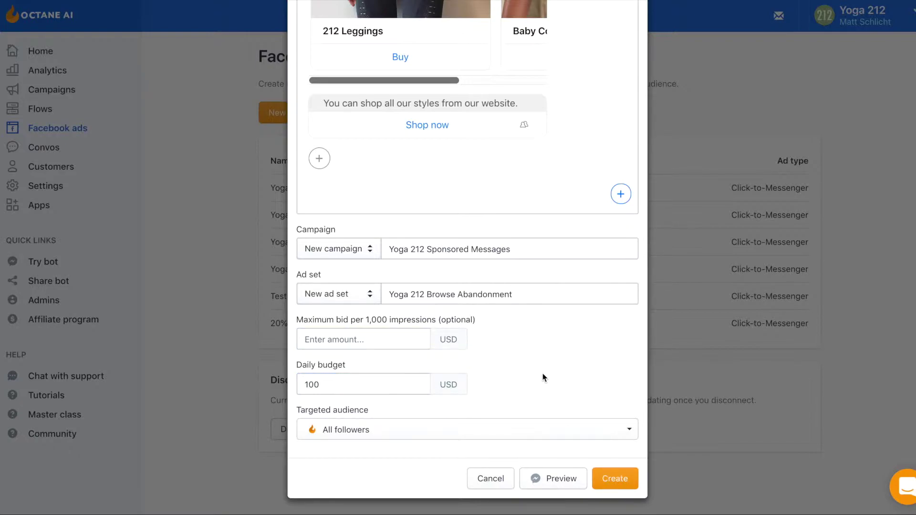
Step: Set the sponsored message's targeted audience to "Browse Abandonment - Yoga 212"
left_click(428, 432)
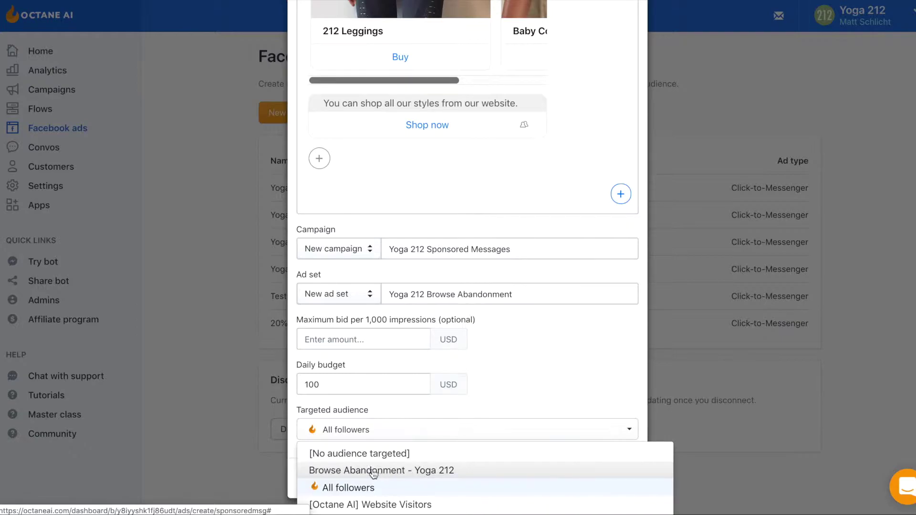
left_click(449, 471)
left_click(556, 252)
Step: Check the completed sponsored message from the ad name through the message flow to the targeted audience, and create the ad
scroll(558, 255, "up", 5)
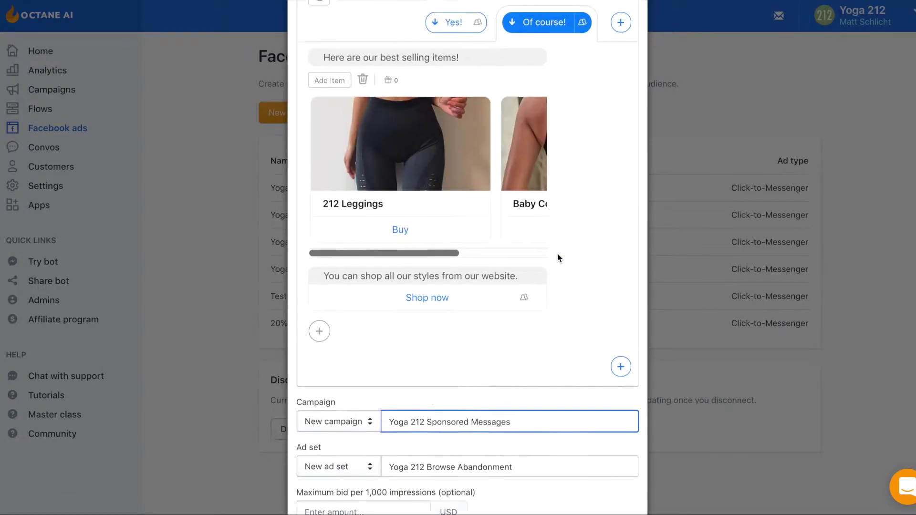
scroll(558, 258, "up", 3)
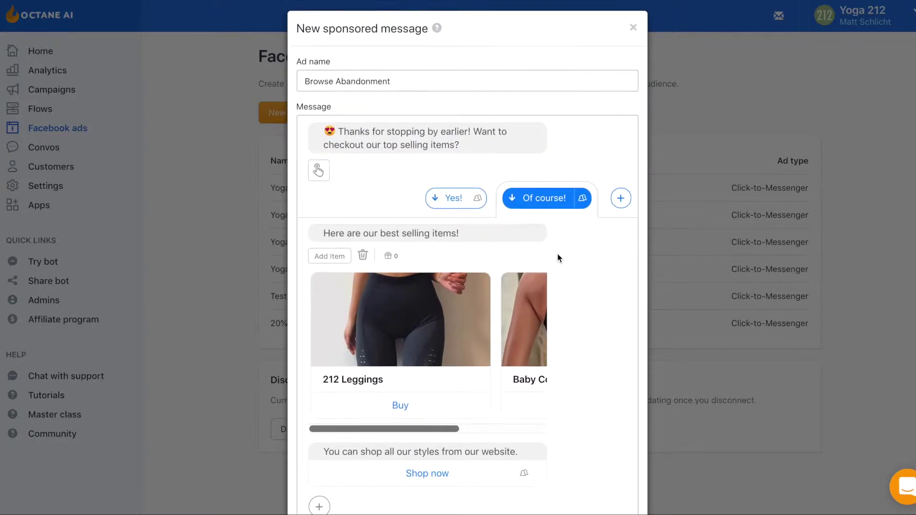
scroll(558, 258, "down", 1)
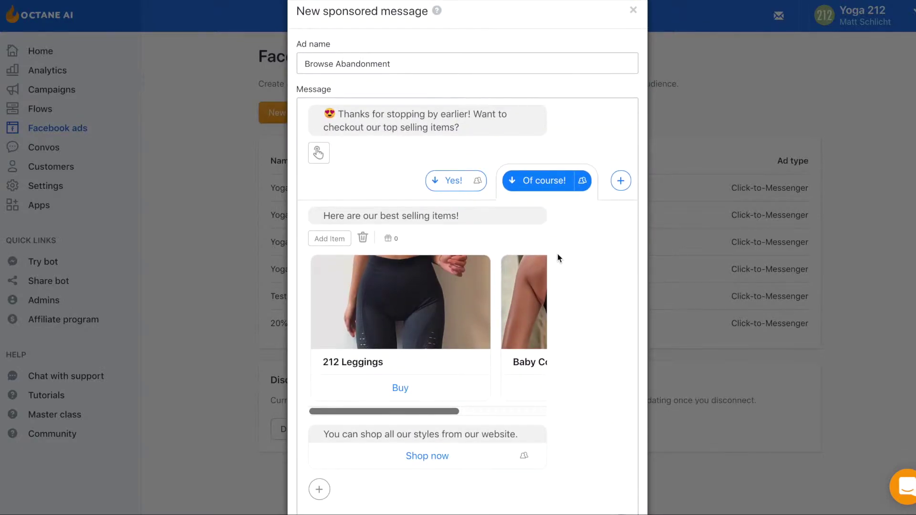
scroll(558, 259, "down", 7)
left_click(557, 255)
left_click(541, 319)
scroll(578, 317, "up", 1)
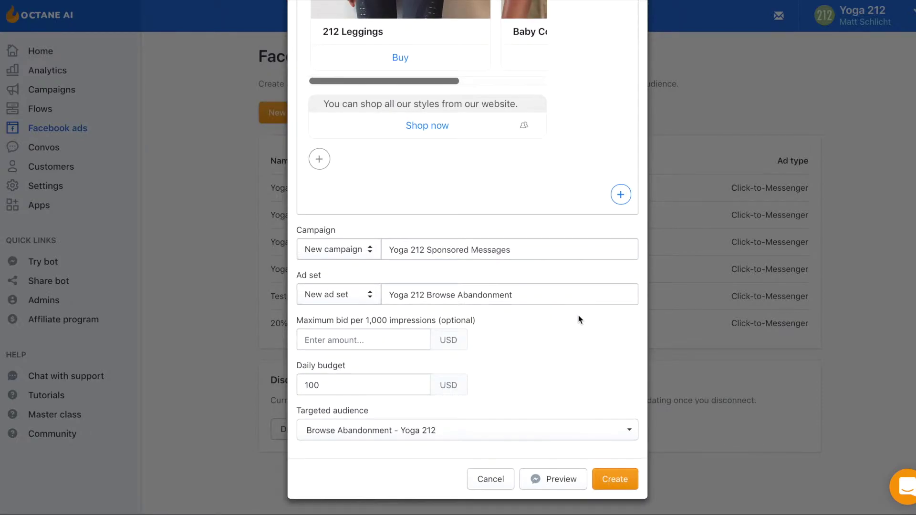
scroll(578, 319, "up", 7)
scroll(531, 110, "down", 7)
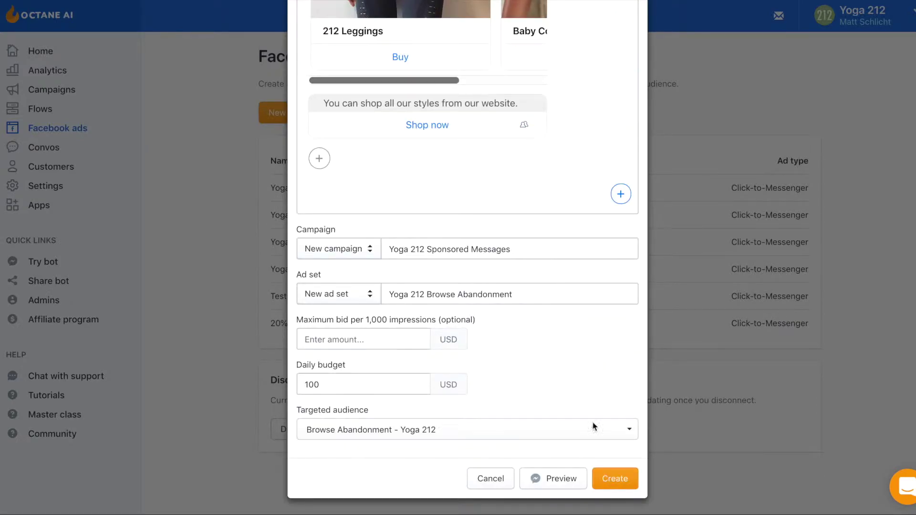
left_click(622, 484)
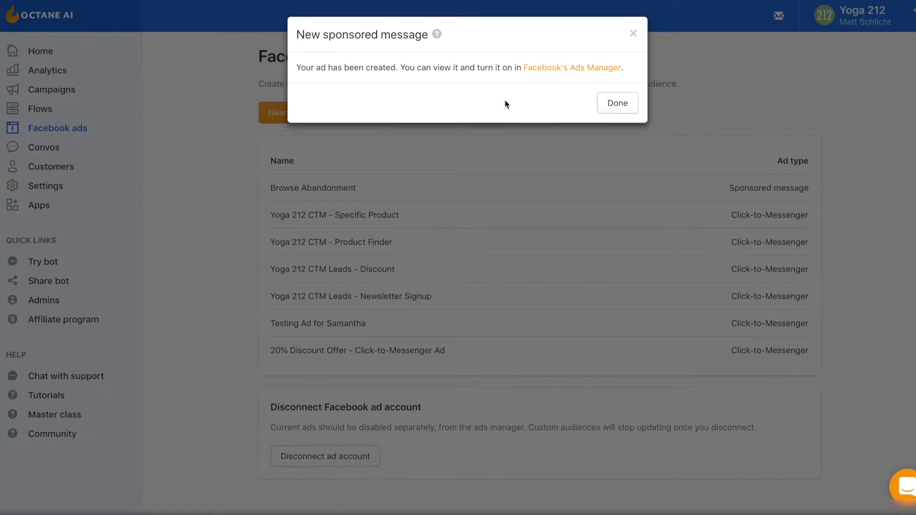
Step: Switch to Facebook's Ads Manager and view the charts and Messenger preview of the Browse Abandonment ad
left_click(570, 70)
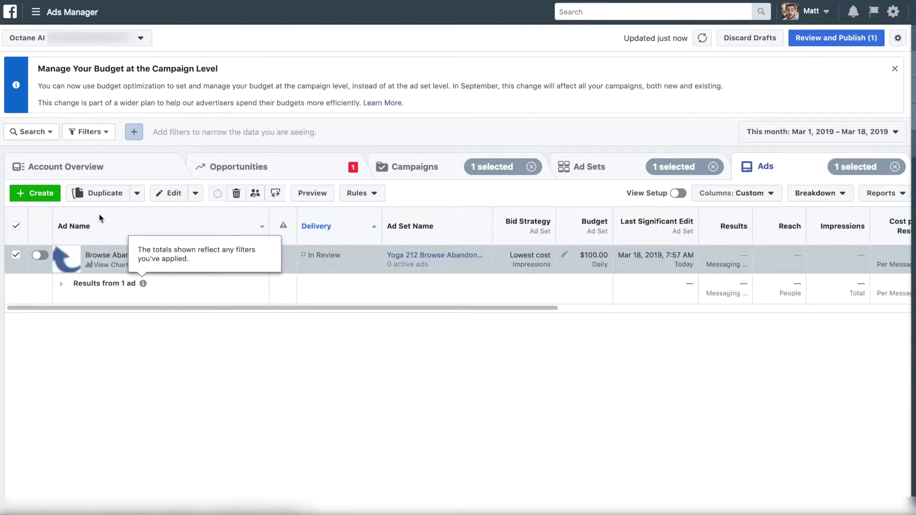
mouse_move(114, 263)
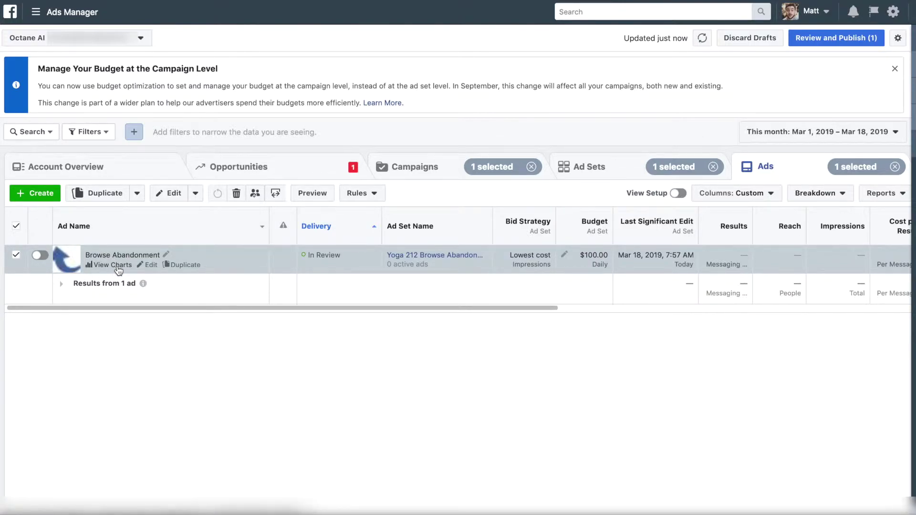
left_click(118, 267)
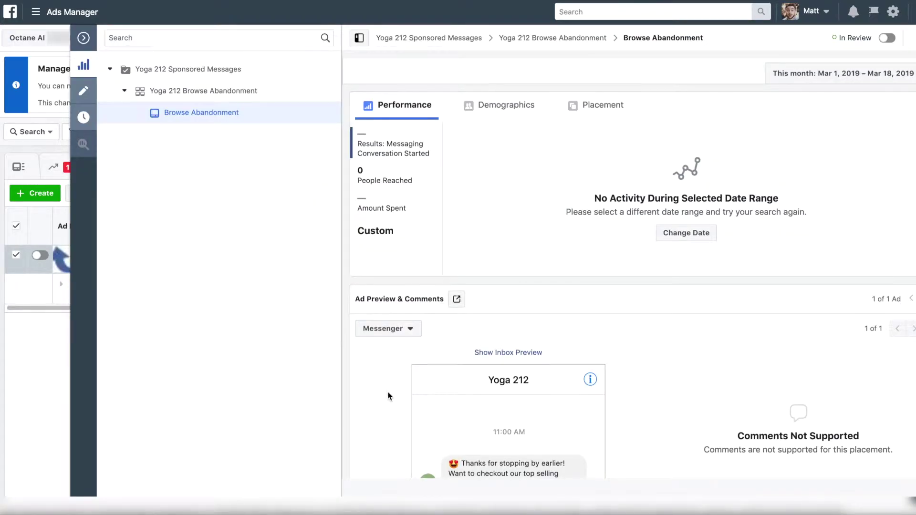
scroll(389, 396, "down", 2)
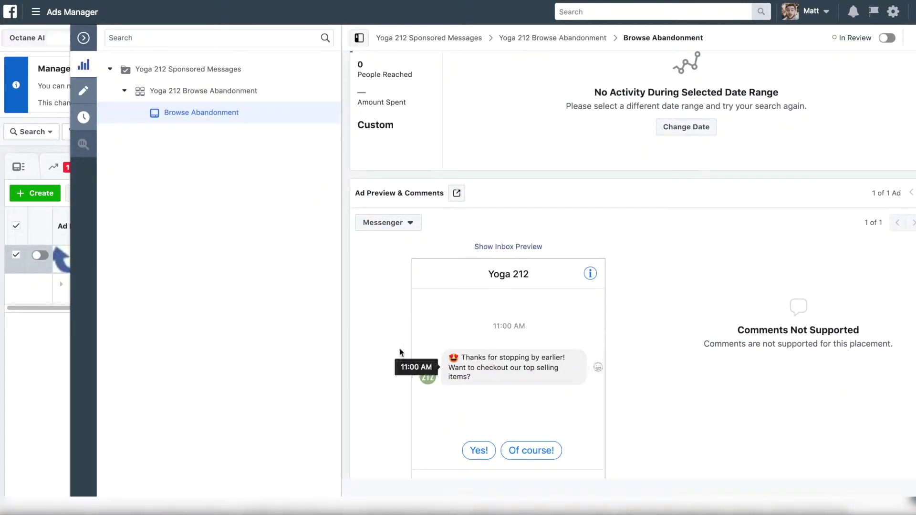
Step: Generate a shareable preview link for the ad, open it, and agree to be shown the ad
left_click(459, 197)
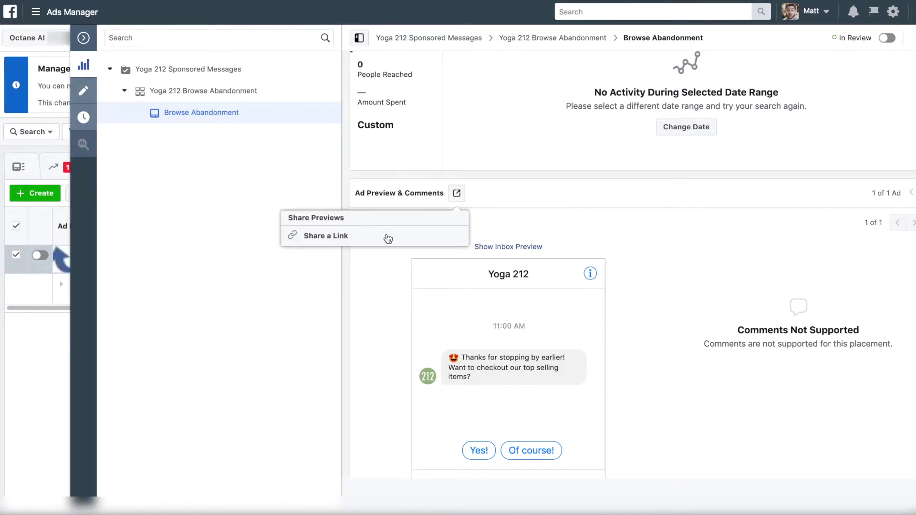
left_click(382, 238)
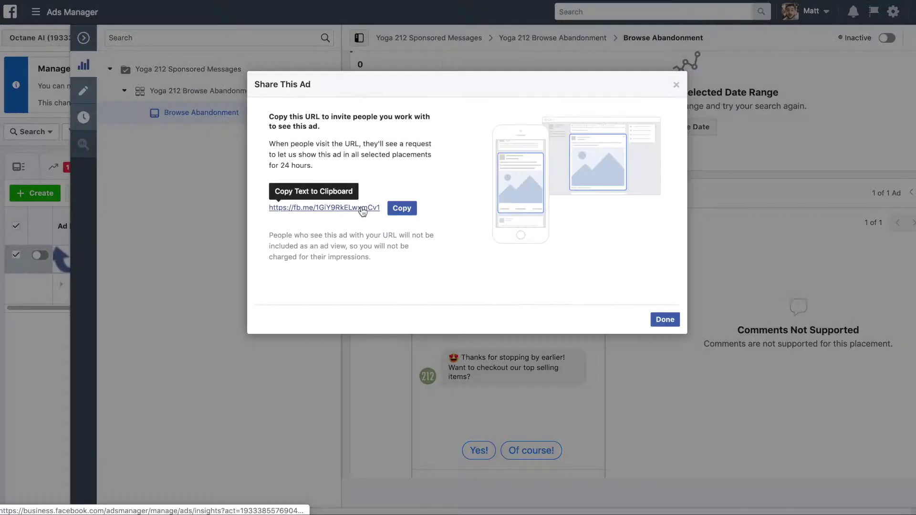
left_click(362, 208)
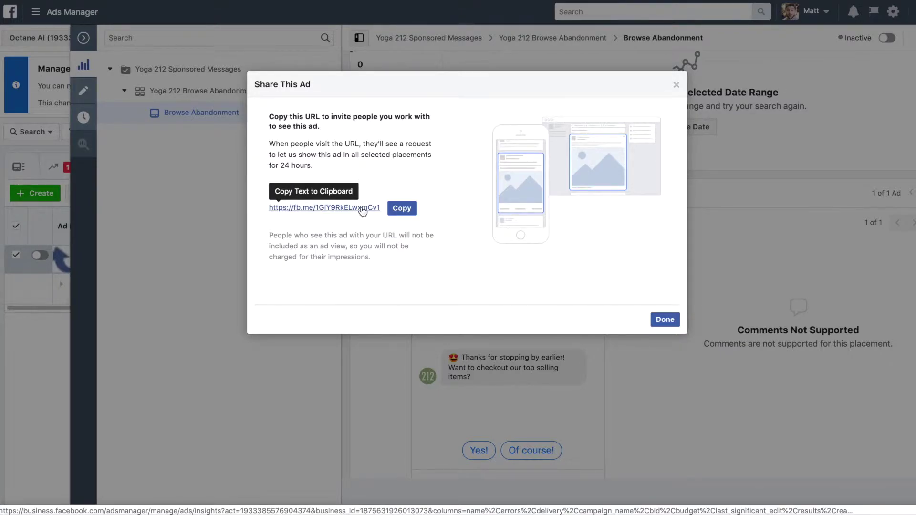
left_click(362, 209)
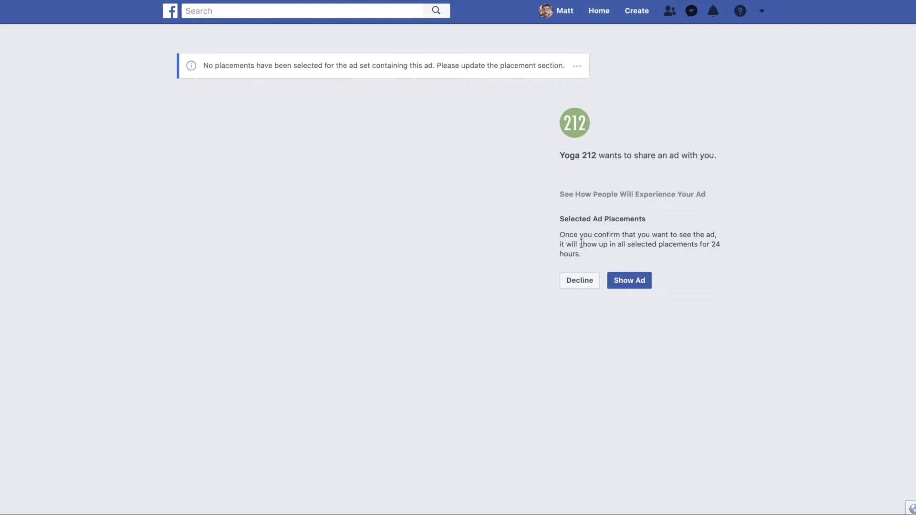
left_click(634, 283)
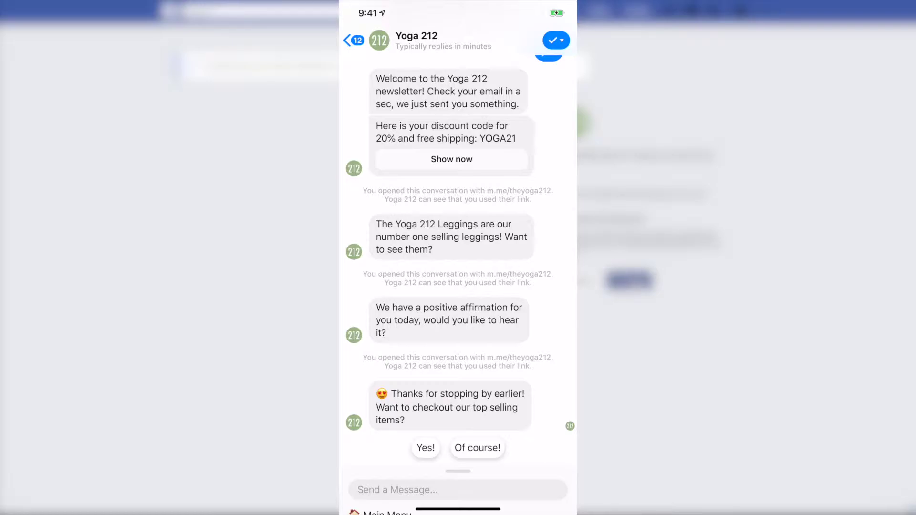
Step: Test the sponsored message in Messenger by replying "Of course!" and browse the carousel of best selling items
left_click(477, 448)
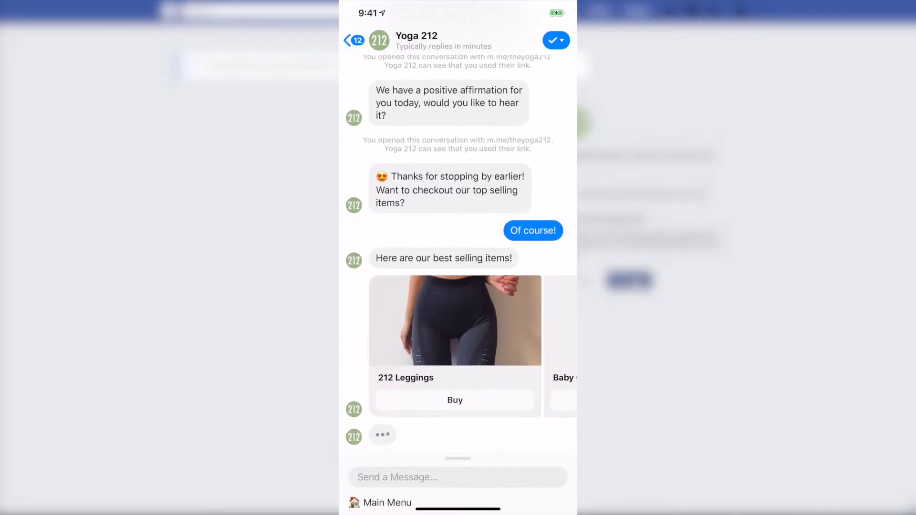
scroll(458, 346, "right", 3)
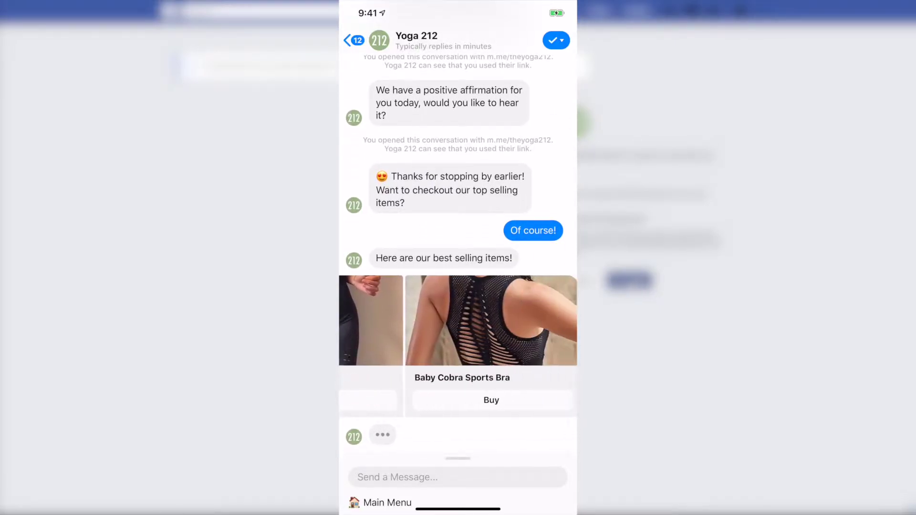
scroll(458, 294, "left", 3)
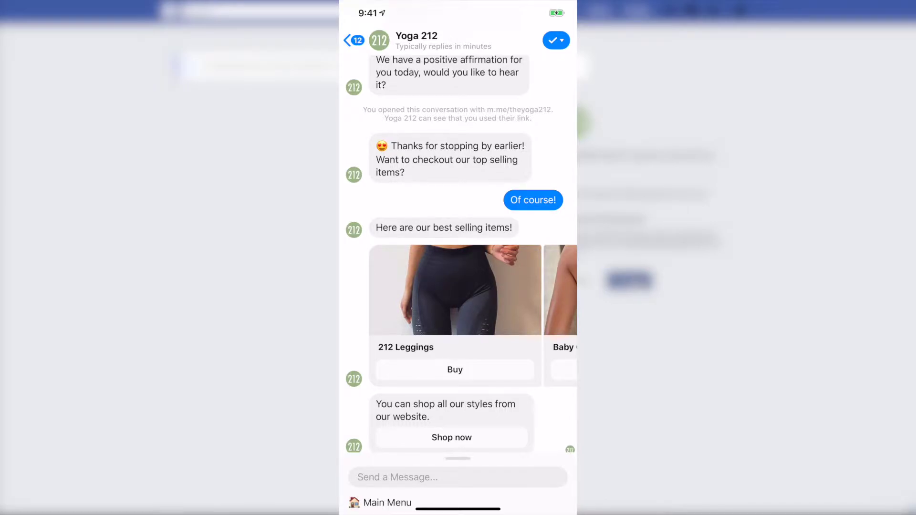
scroll(458, 306, "right", 3)
scroll(458, 306, "left", 3)
scroll(458, 305, "right", 3)
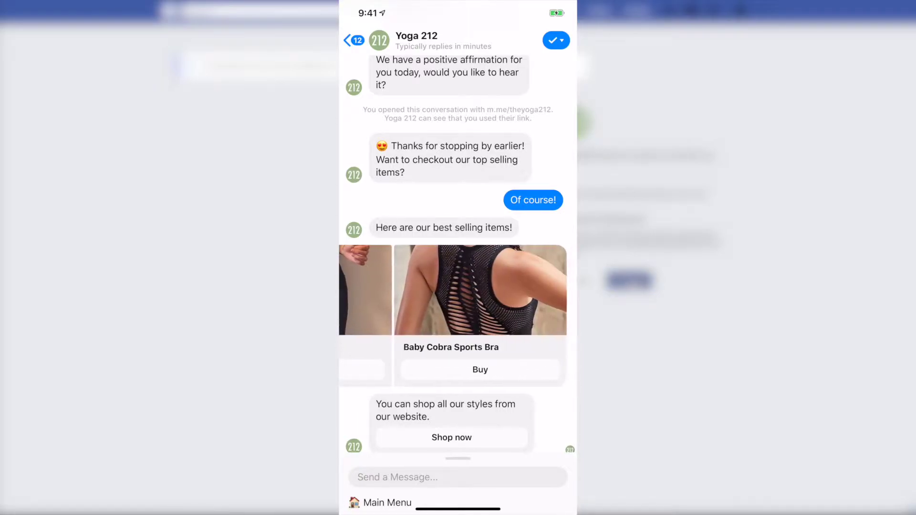
scroll(458, 305, "left", 3)
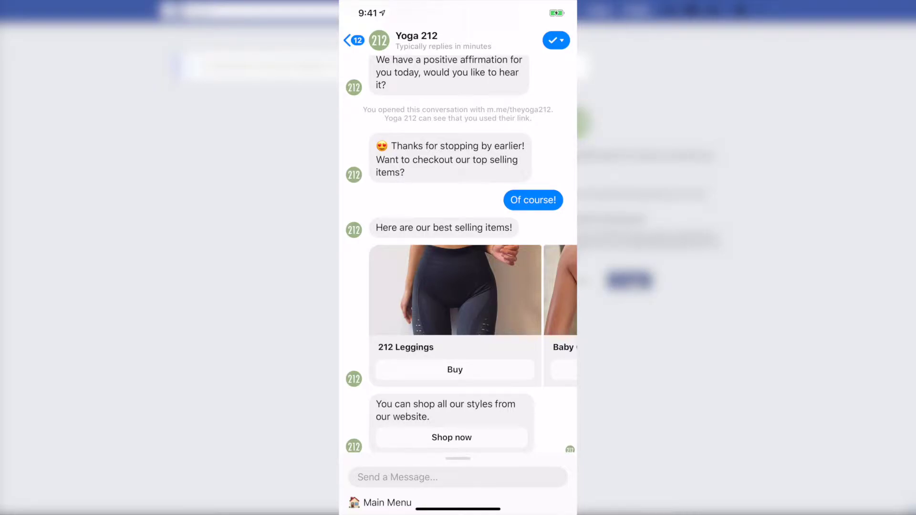
Step: Open the checkout for the 212 Leggings, look over the customer information form, and close it
left_click(454, 369)
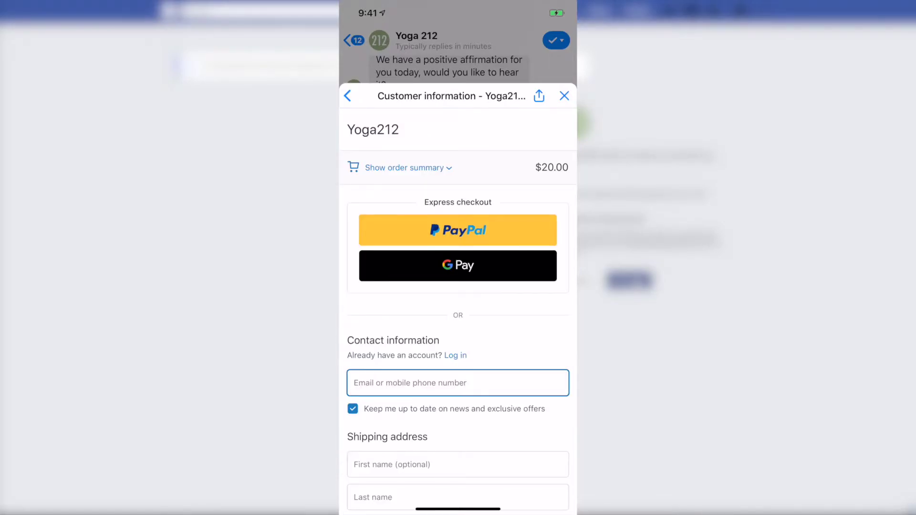
scroll(458, 310, "down", 5)
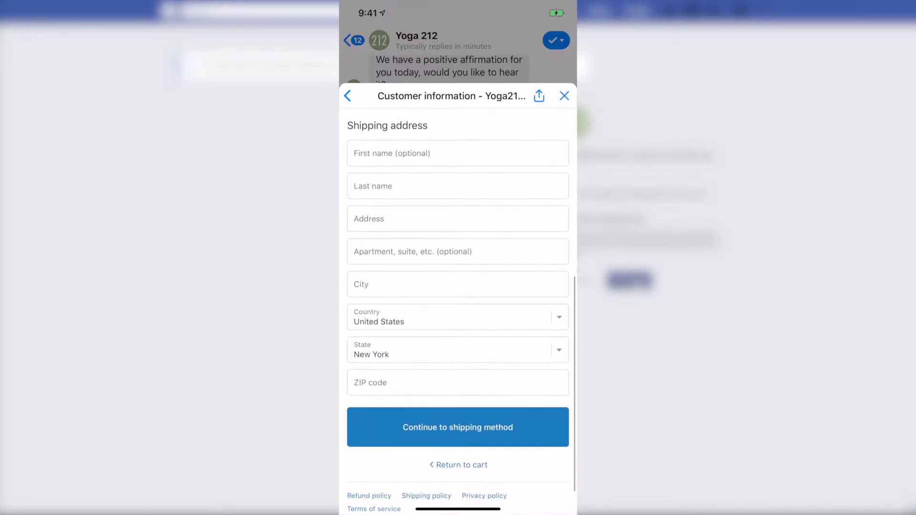
scroll(458, 310, "up", 7)
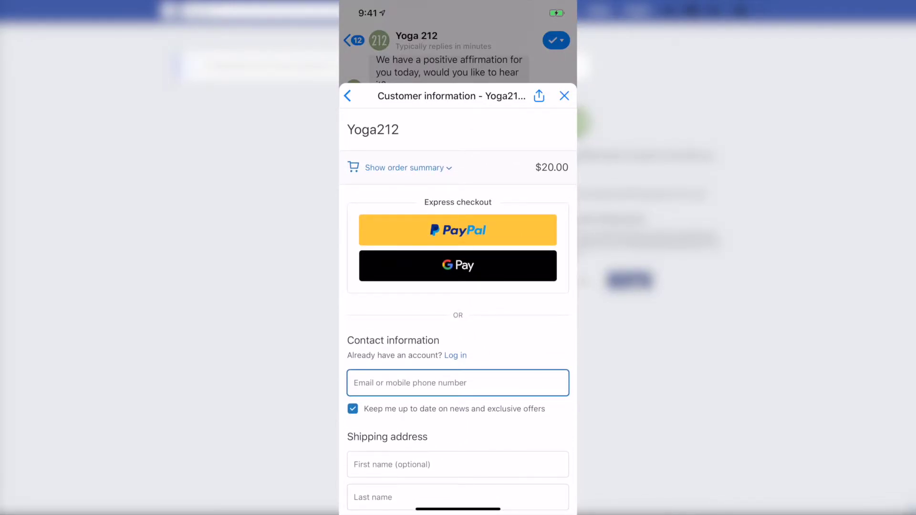
left_click(565, 95)
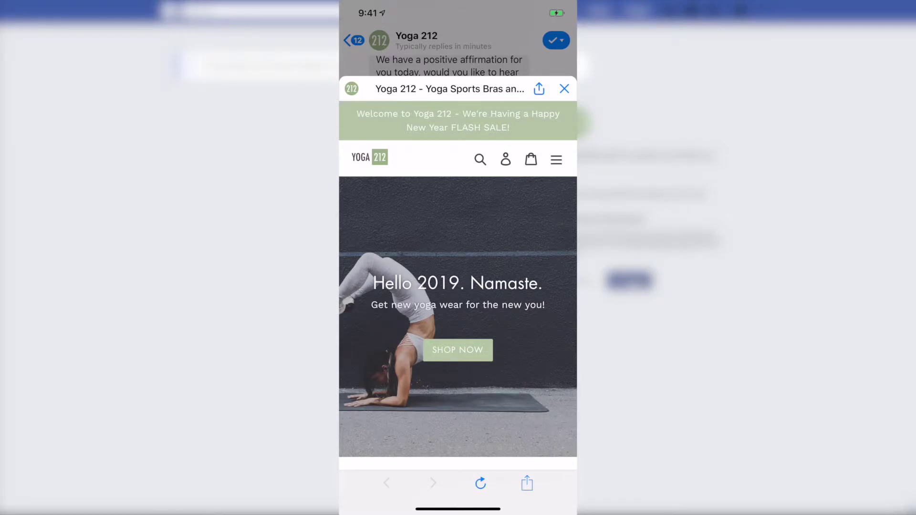
Step: Browse the Yoga 212 website linked from the message's "Shop now" button, and close it
scroll(458, 287, "down", 8)
scroll(458, 287, "up", 8)
left_click(564, 89)
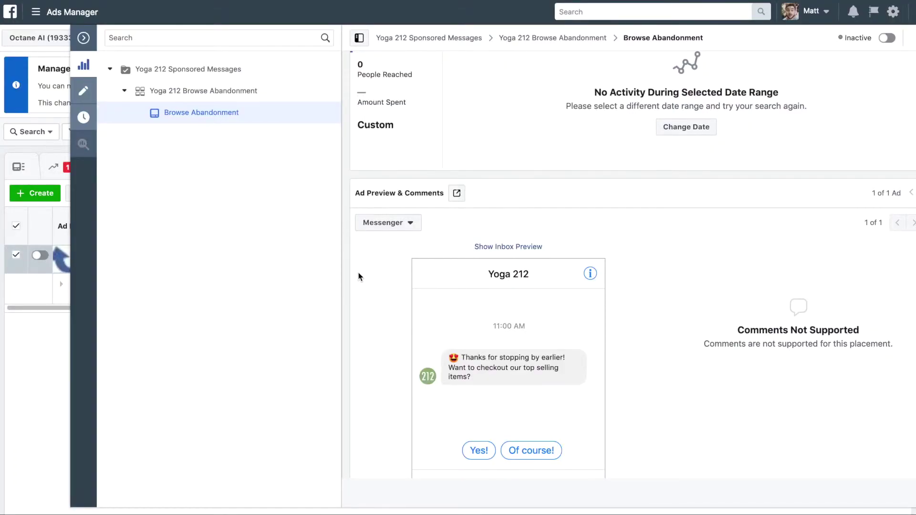
Step: Close the ad's details in Ads Manager and go through Review and Publish for the pending draft
left_click(83, 38)
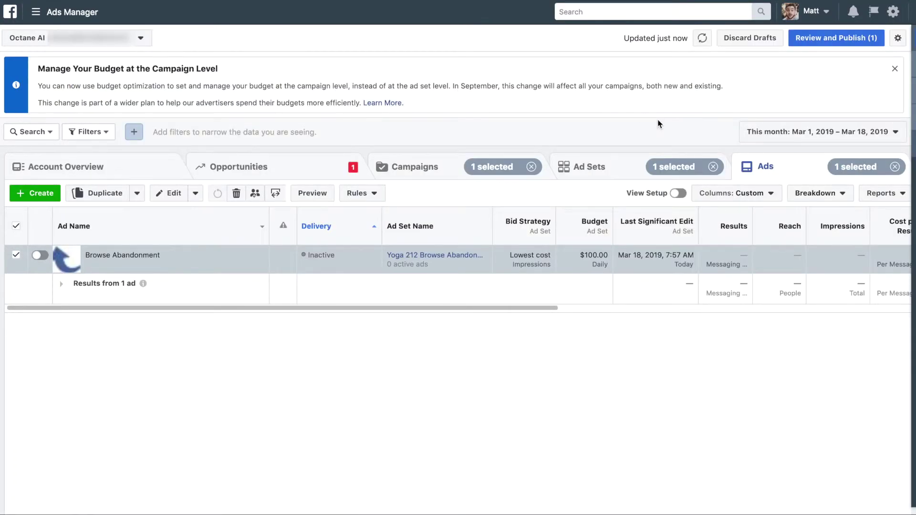
left_click(822, 45)
left_click(668, 313)
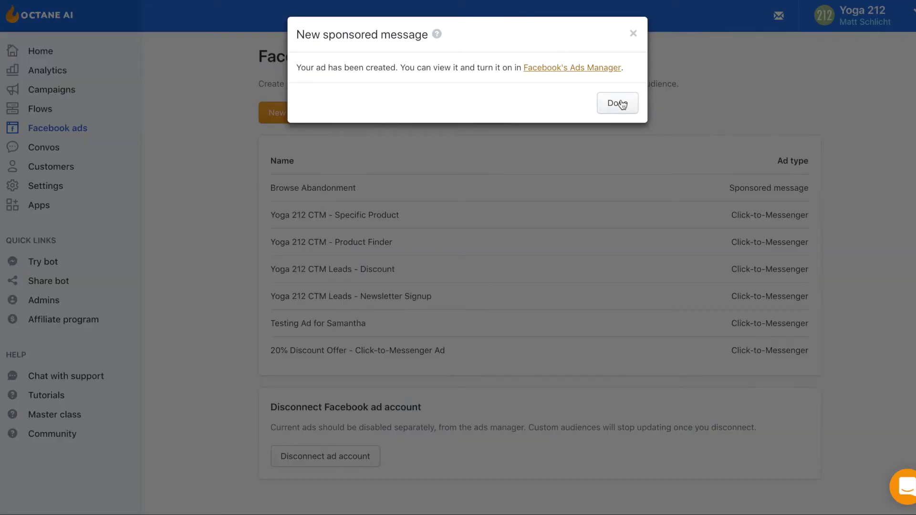
Step: Switch back to Octane AI, dismiss the ad creation confirmation, and open the Browse Abandonment sponsored message
left_click(620, 104)
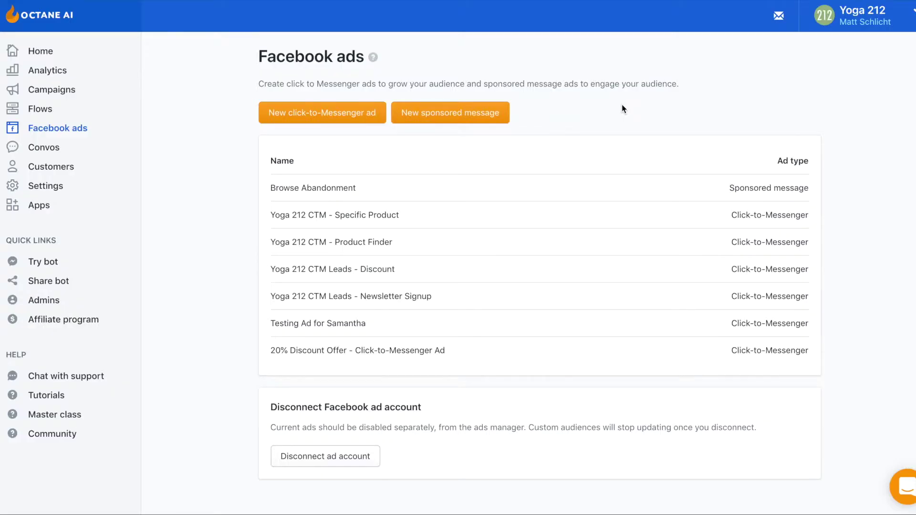
left_click(325, 190)
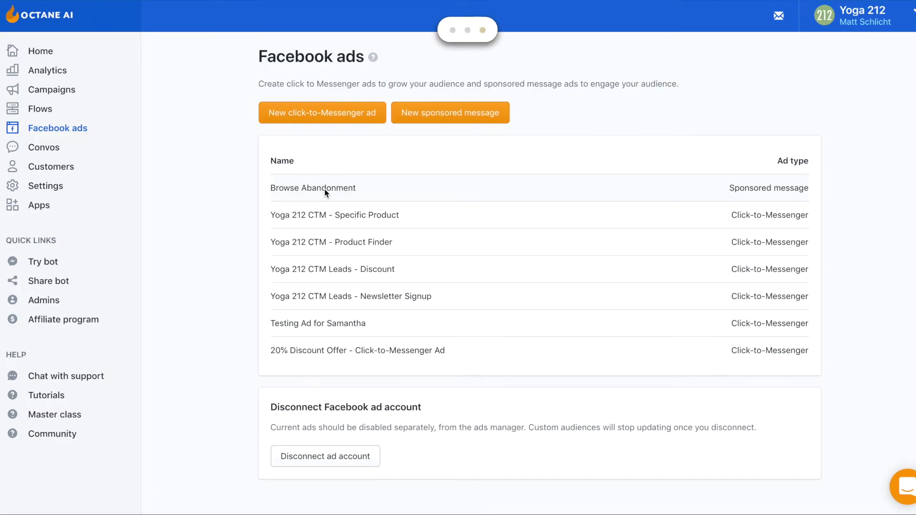